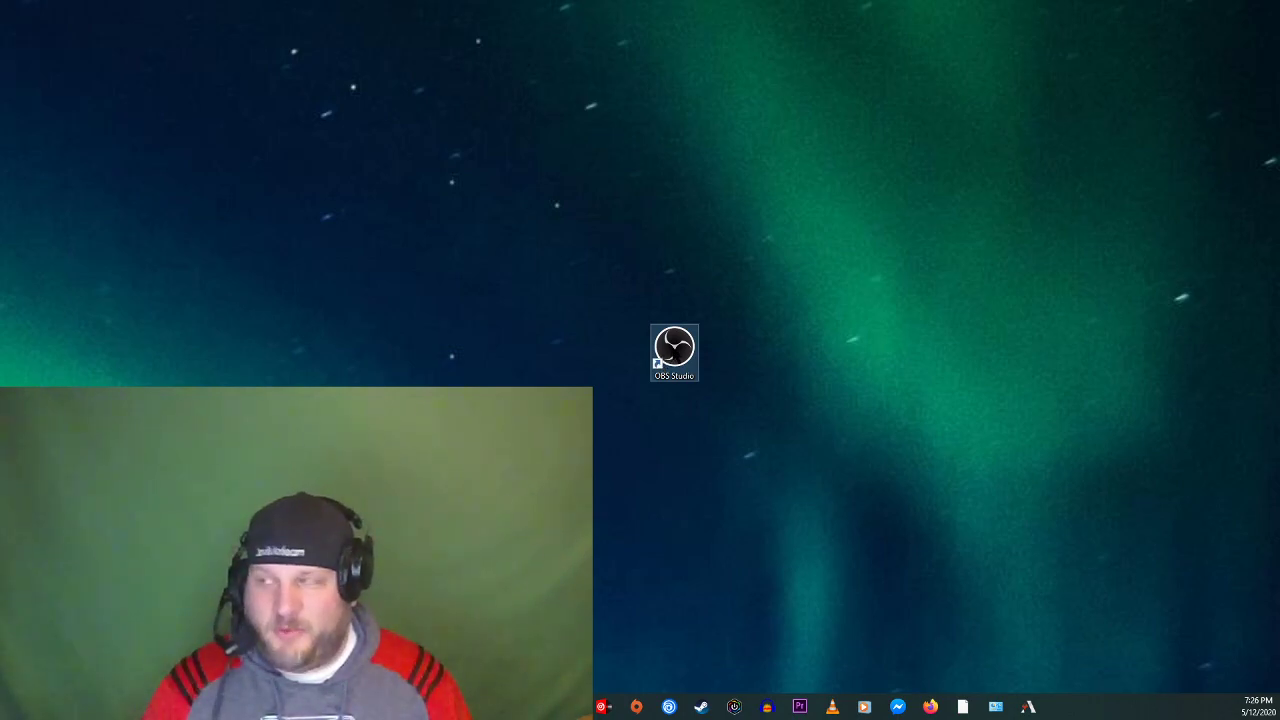
# - Append --multi to the OBS Studio shortcut's Target and apply it with administrator permission
pyautogui.click(673, 352)
pyautogui.rightClick(673, 352)
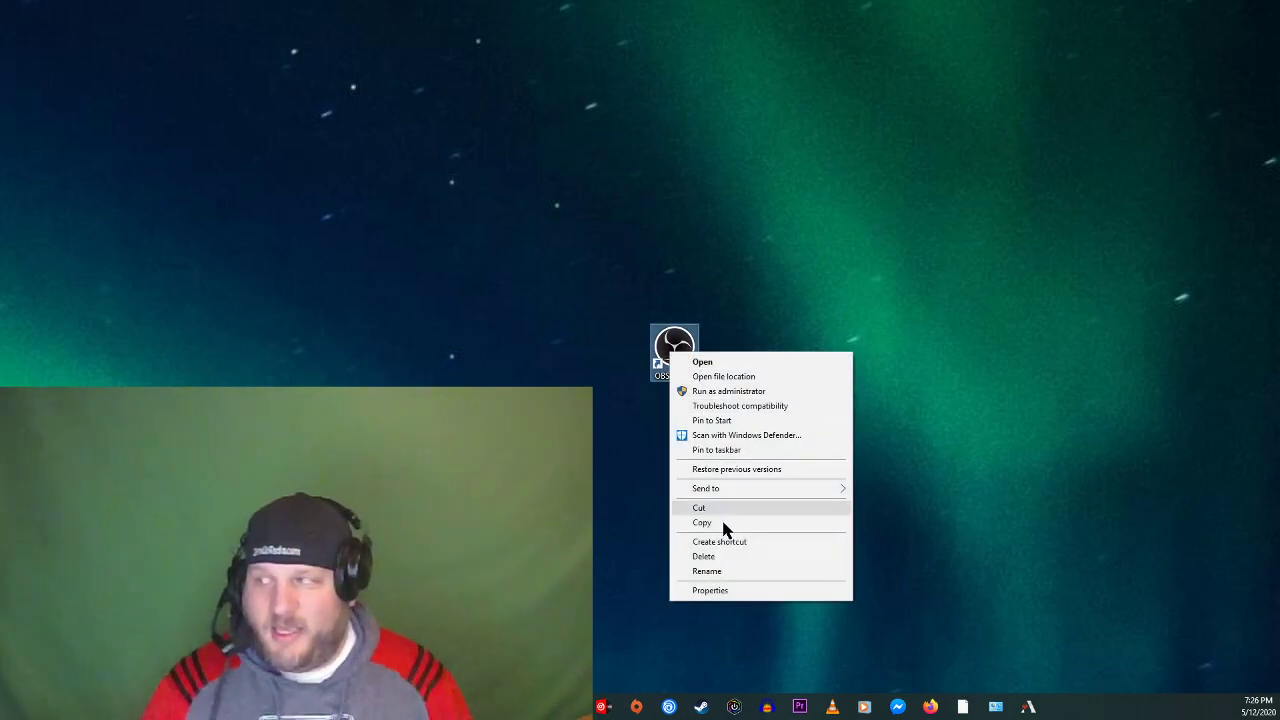
pyautogui.click(727, 593)
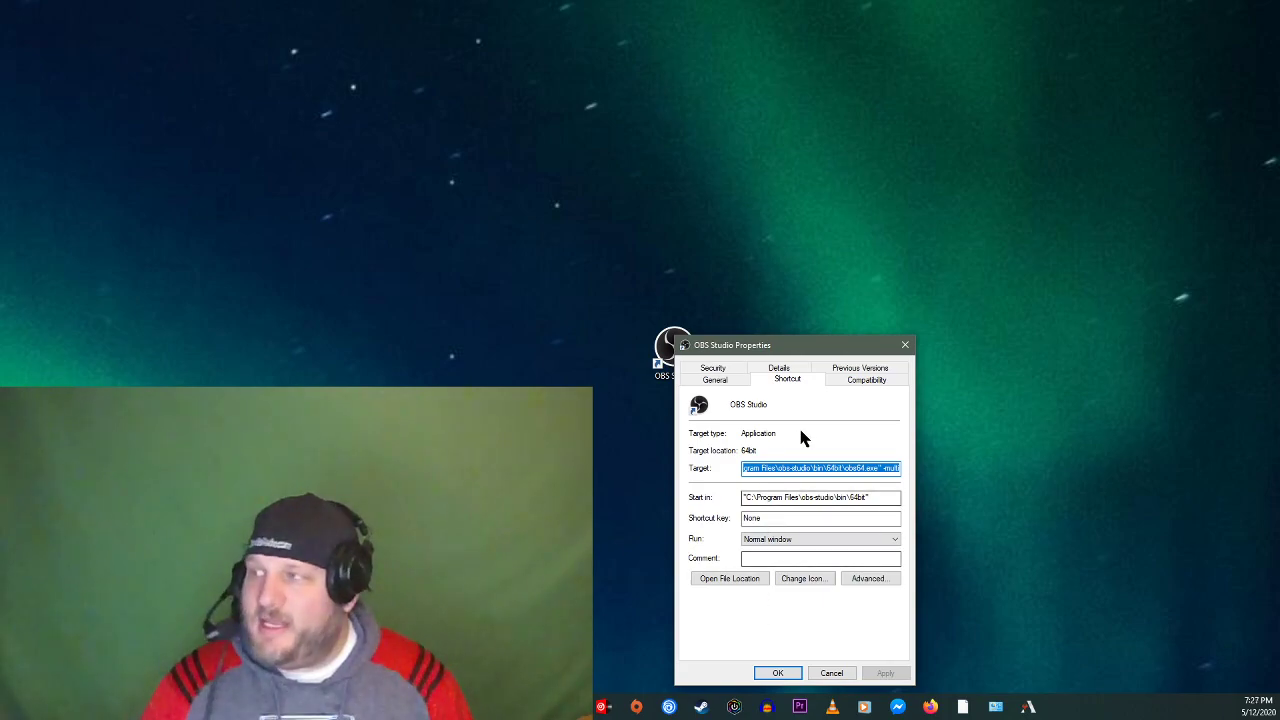
pyautogui.moveTo(791, 468); pyautogui.dragTo(922, 474)
pyautogui.click(877, 468)
pyautogui.press('BackSpace')
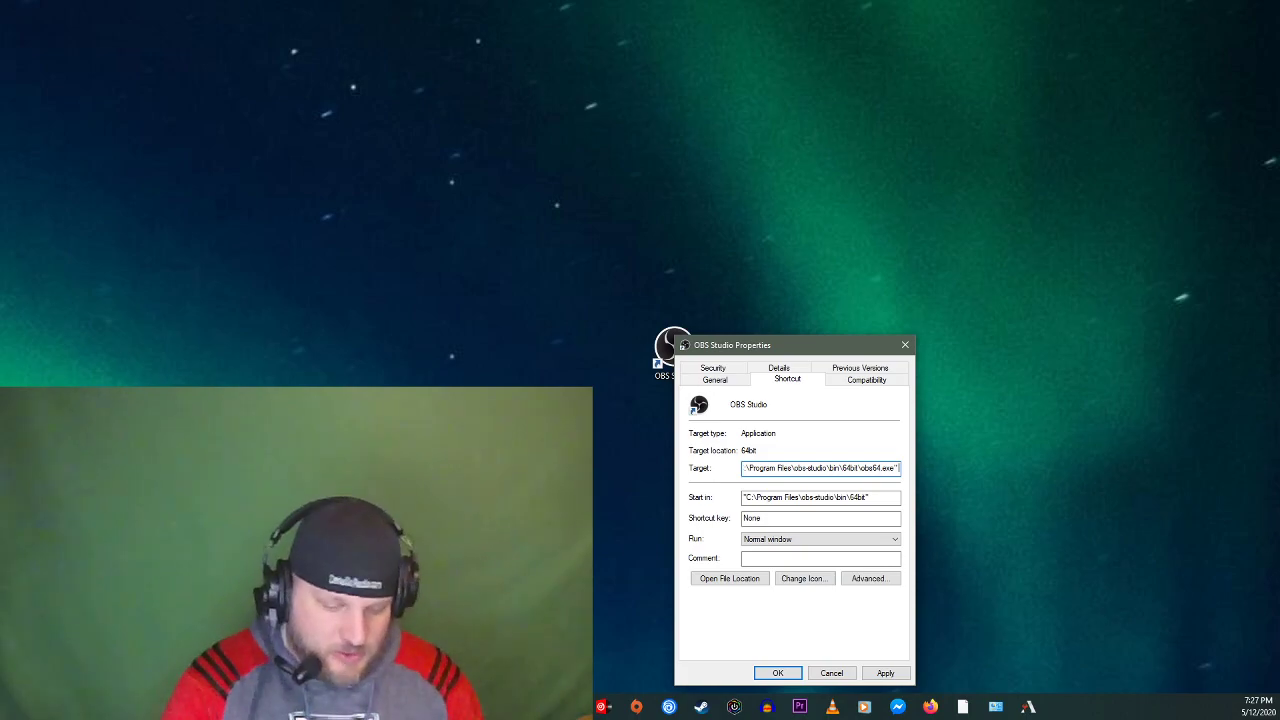
pyautogui.write('--multi')
pyautogui.write('i')
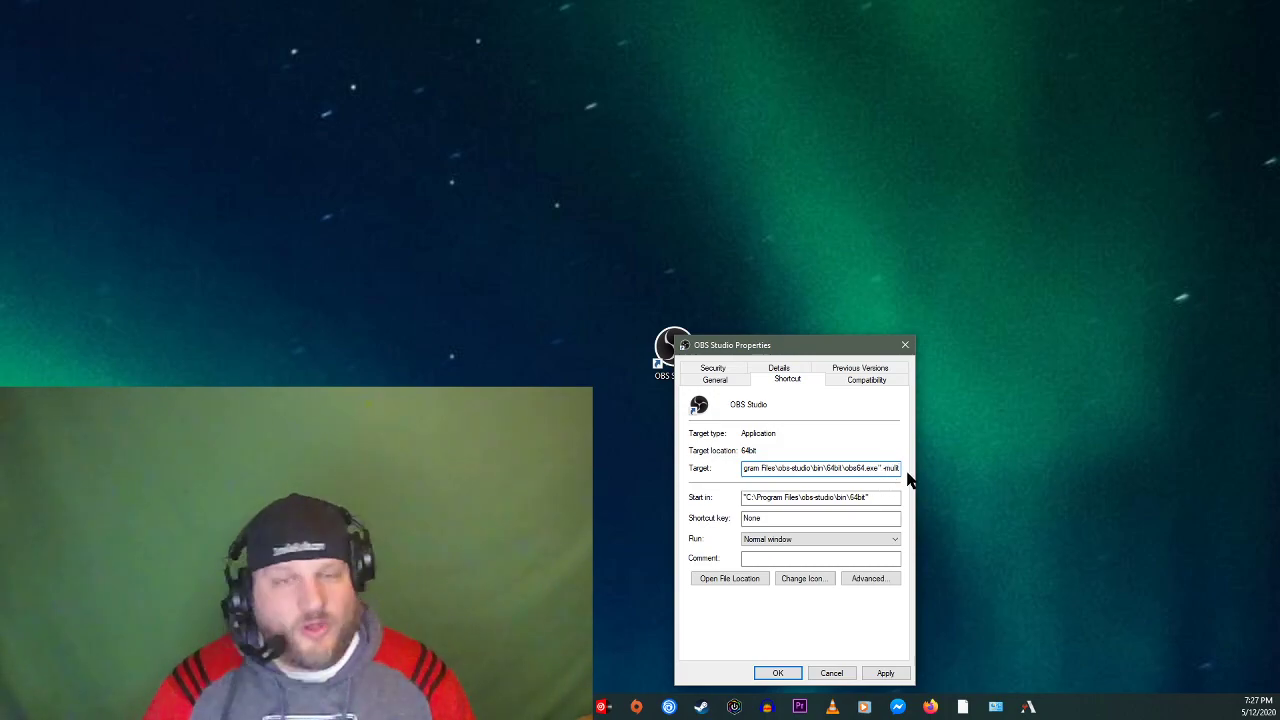
pyautogui.click(780, 676)
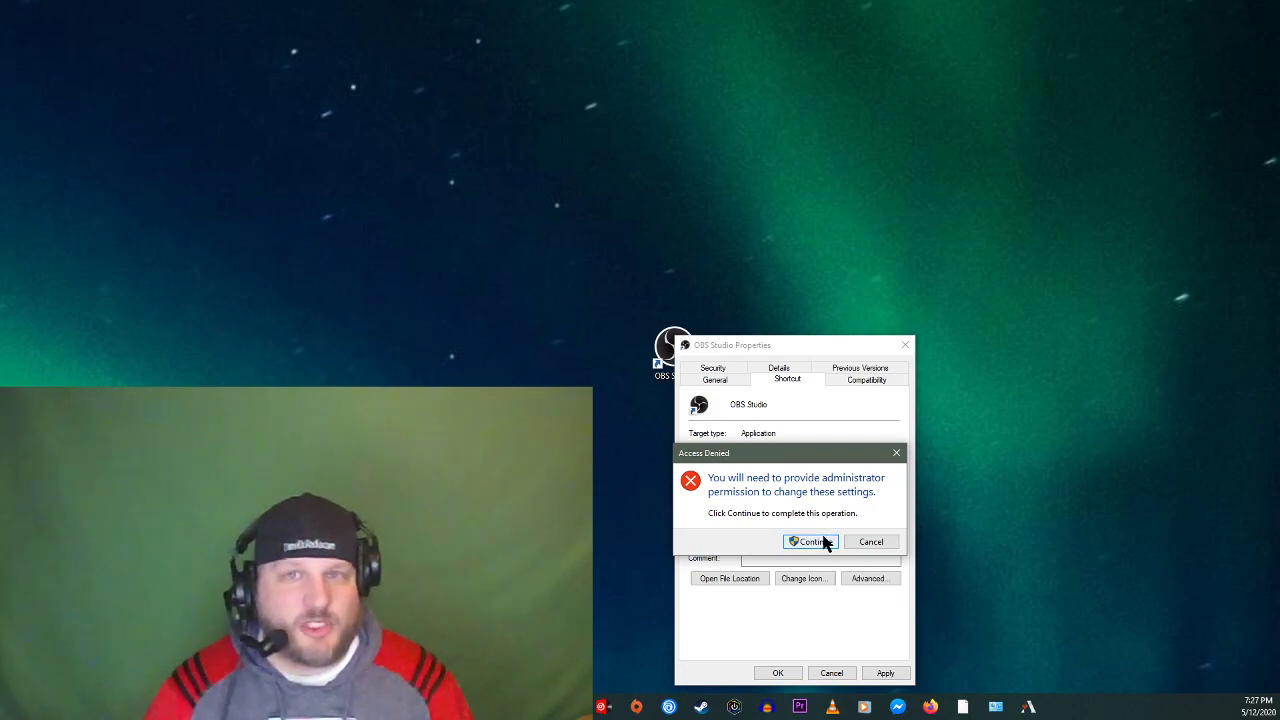
pyautogui.click(826, 541)
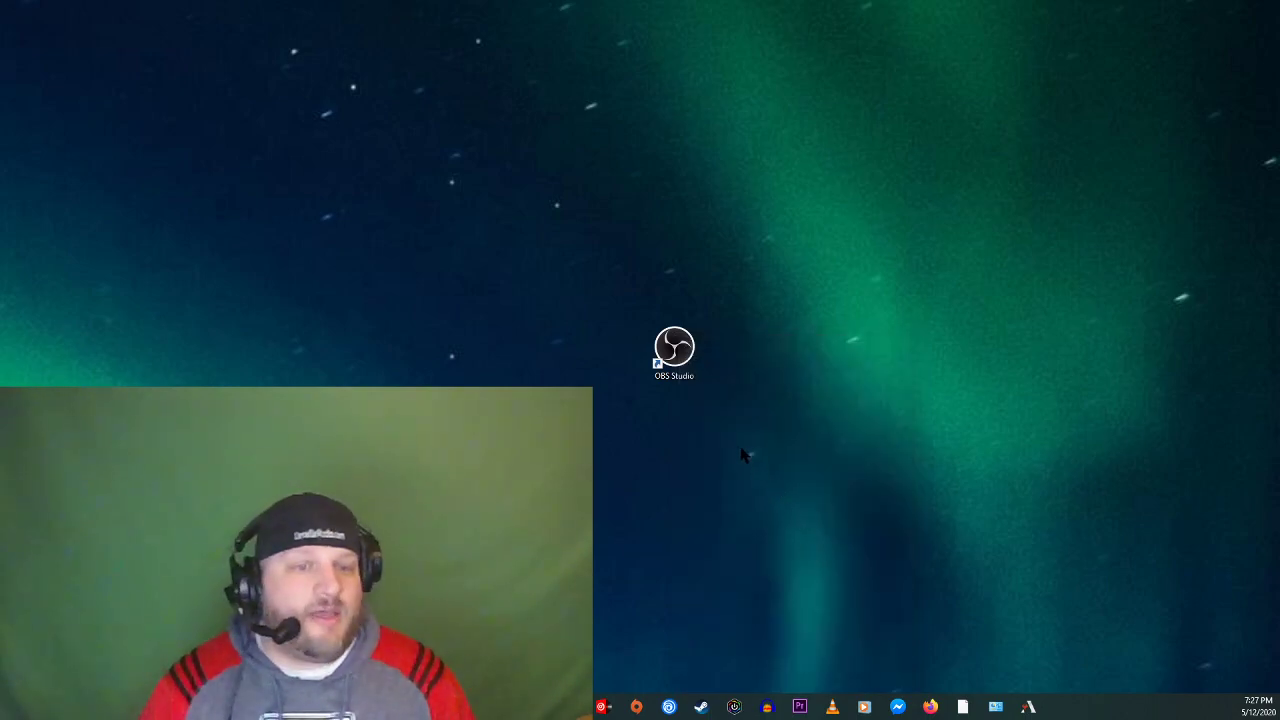
# - Launch a second OBS Studio instance from the shortcut despite the already-running warning
pyautogui.doubleClick(674, 348)
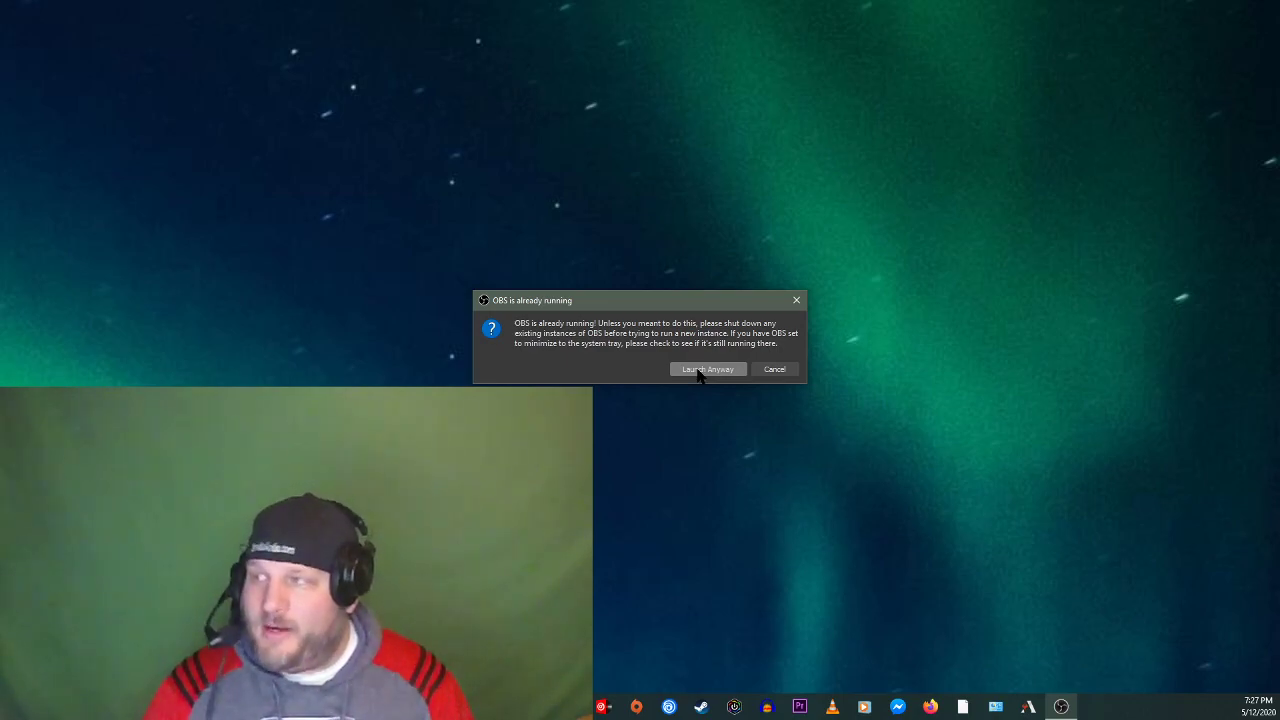
pyautogui.click(697, 370)
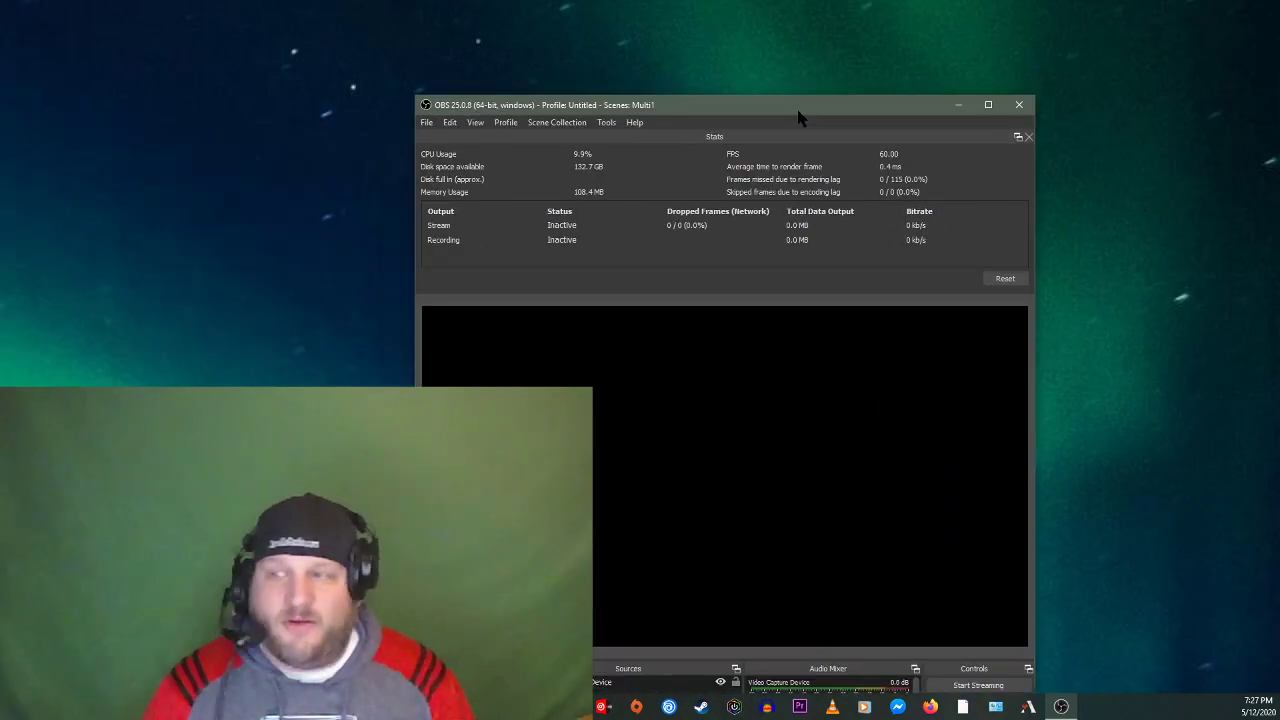
# - Place the Multi1 OBS window on the right half and the tutttt window at the top left
pyautogui.moveTo(797, 110); pyautogui.dragTo(1015, 36)
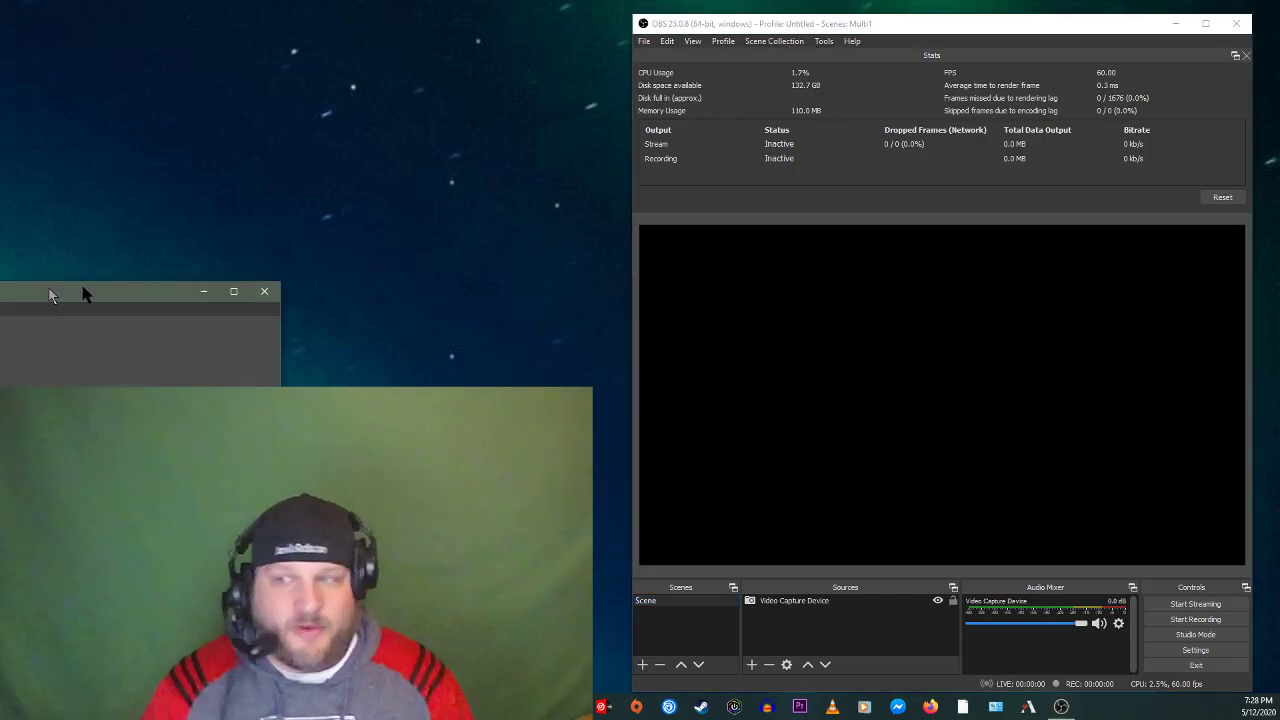
pyautogui.moveTo(86, 289); pyautogui.dragTo(391, 20)
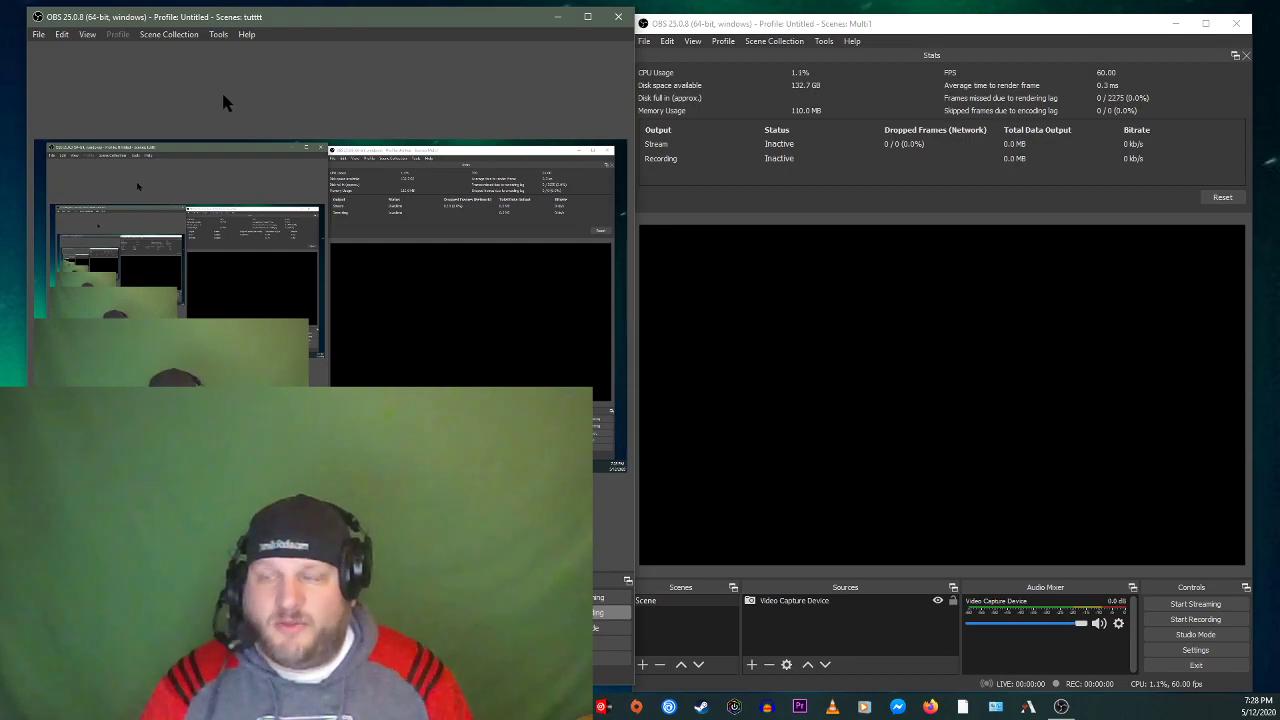
# - Start the VirtualCam output to OBS-Camera from Tools > VirtualCam, then close its dialog
pyautogui.click(218, 36)
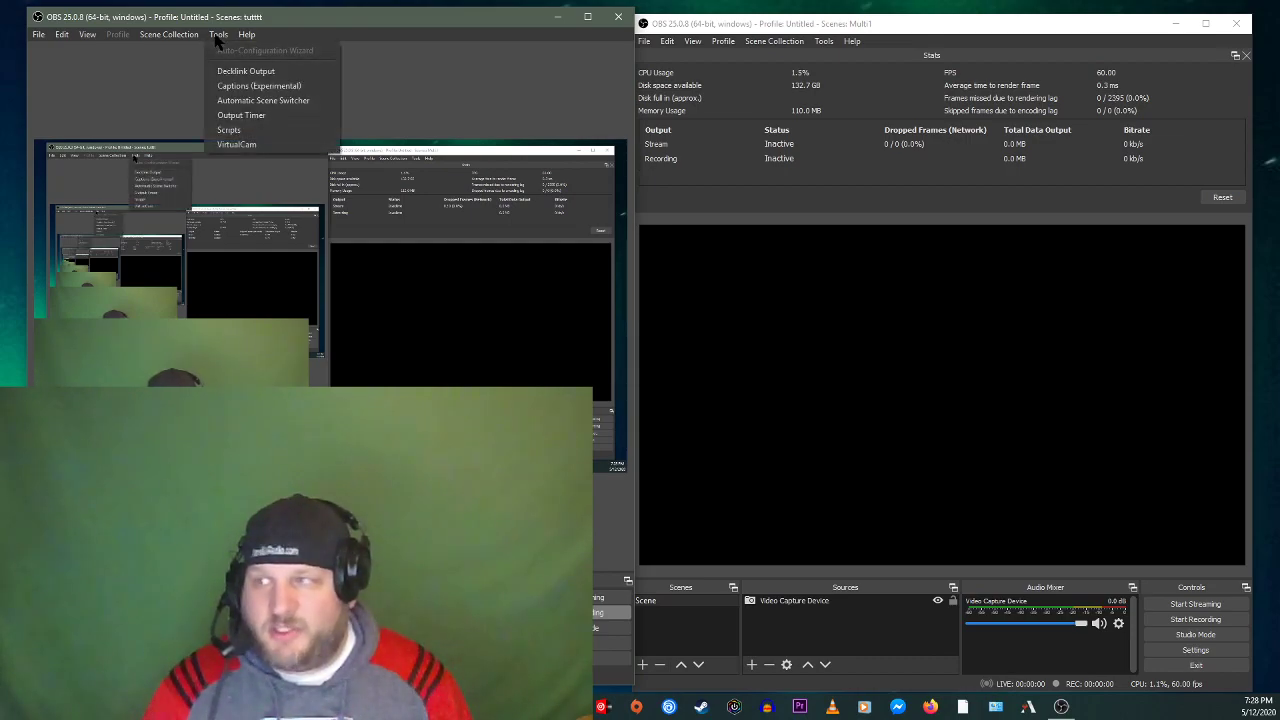
pyautogui.click(250, 146)
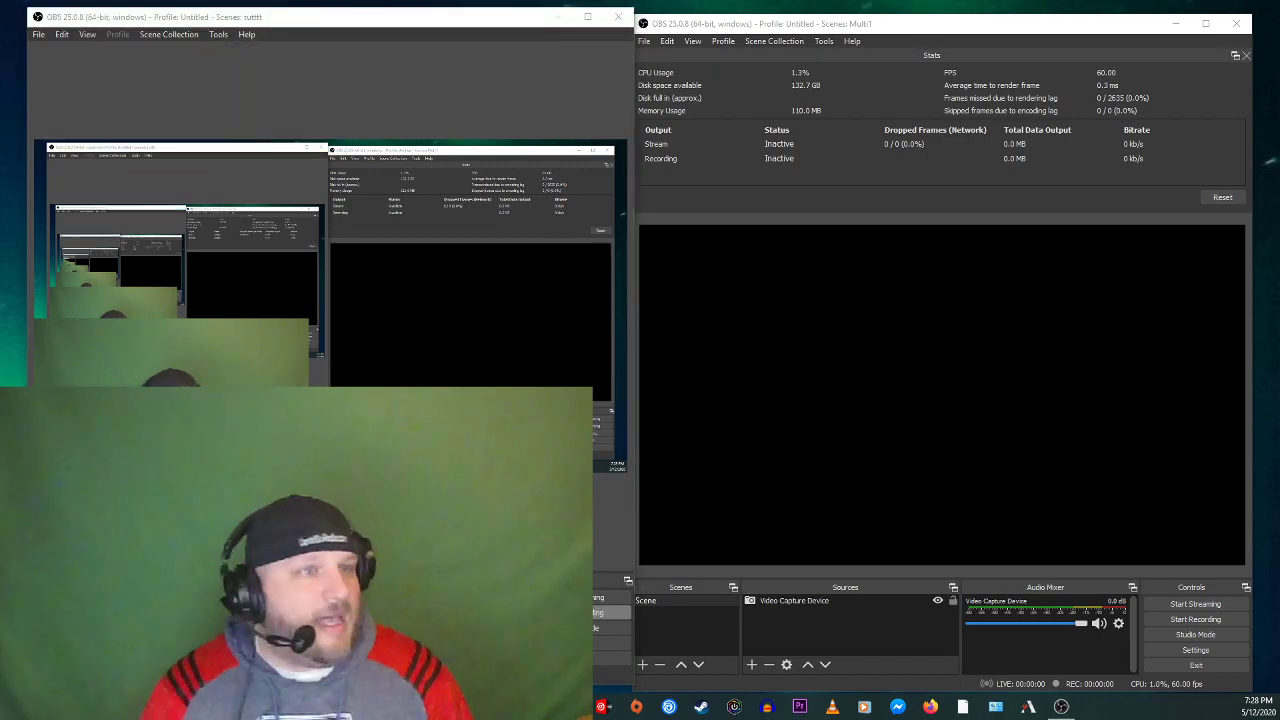
pyautogui.moveTo(155, 284); pyautogui.dragTo(770, 155)
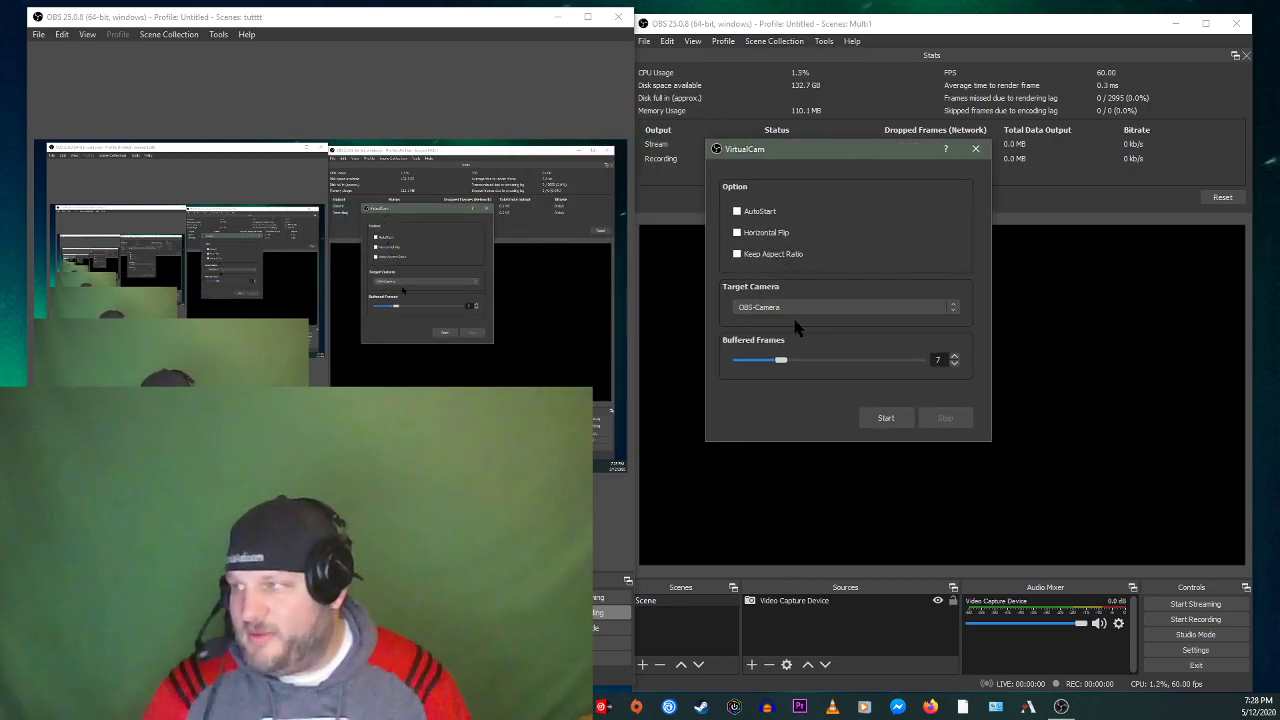
pyautogui.click(875, 419)
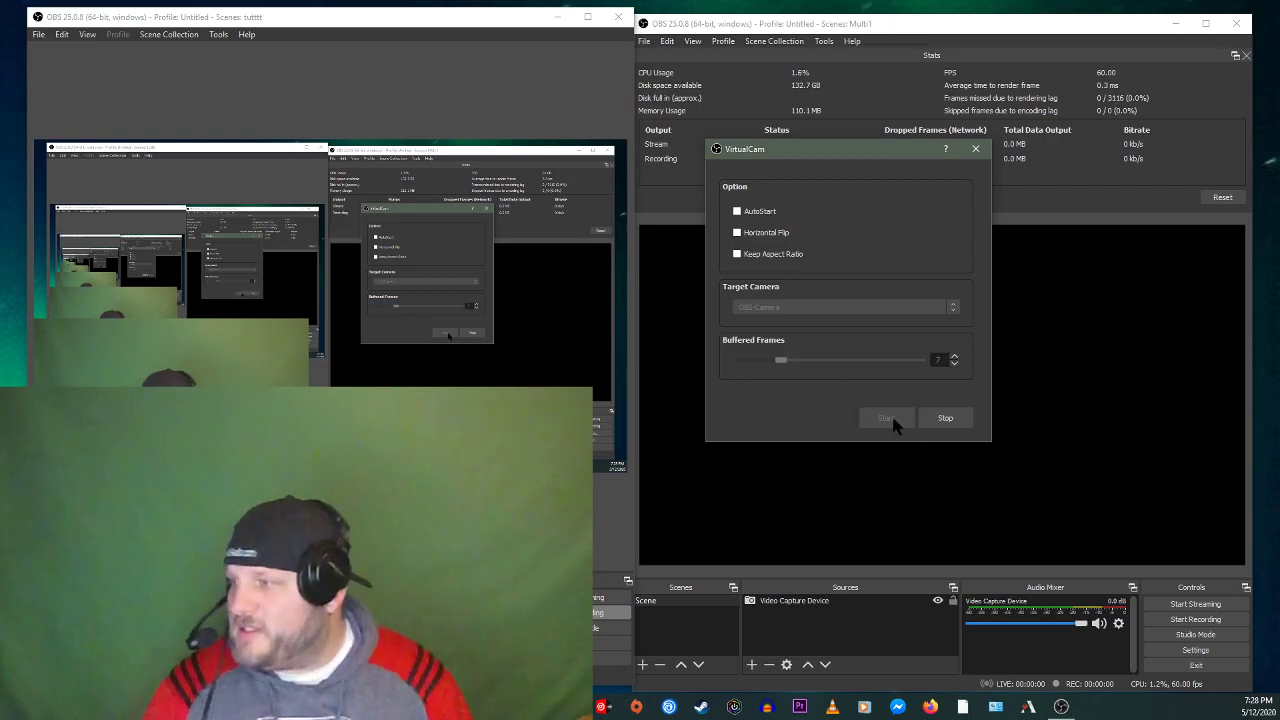
pyautogui.click(975, 149)
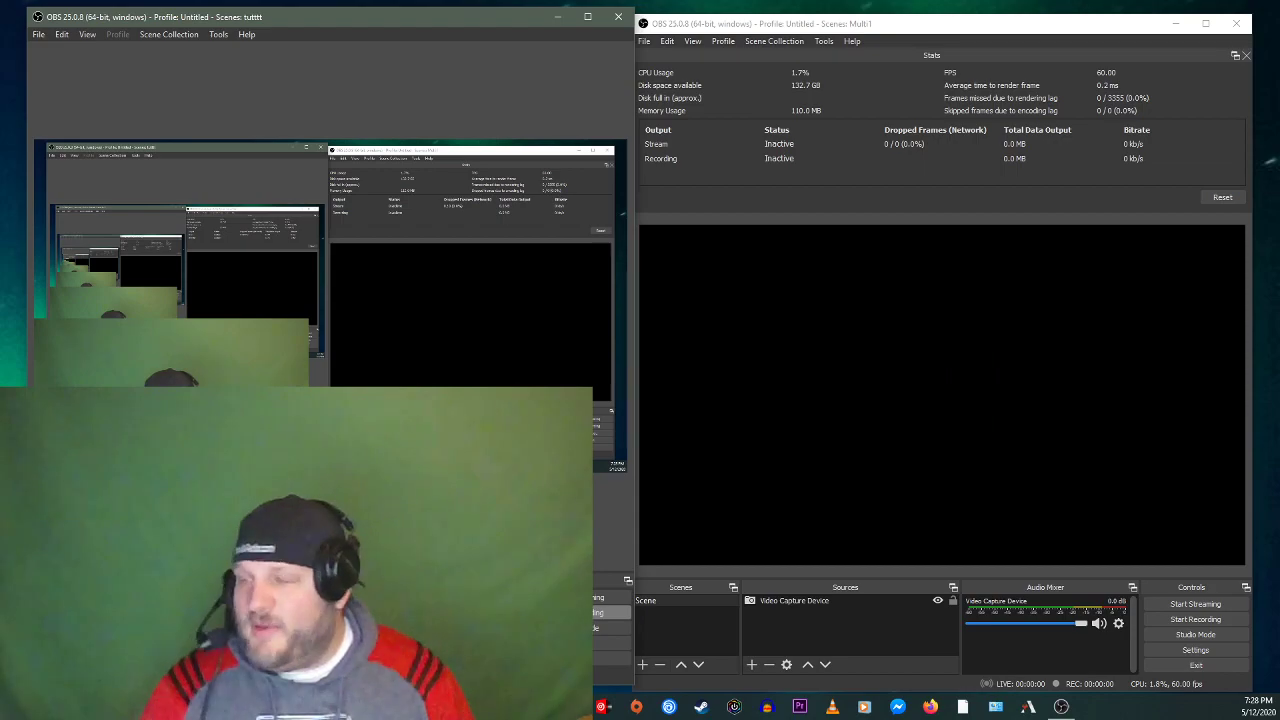
pyautogui.hotkey('alt', 'Tab')
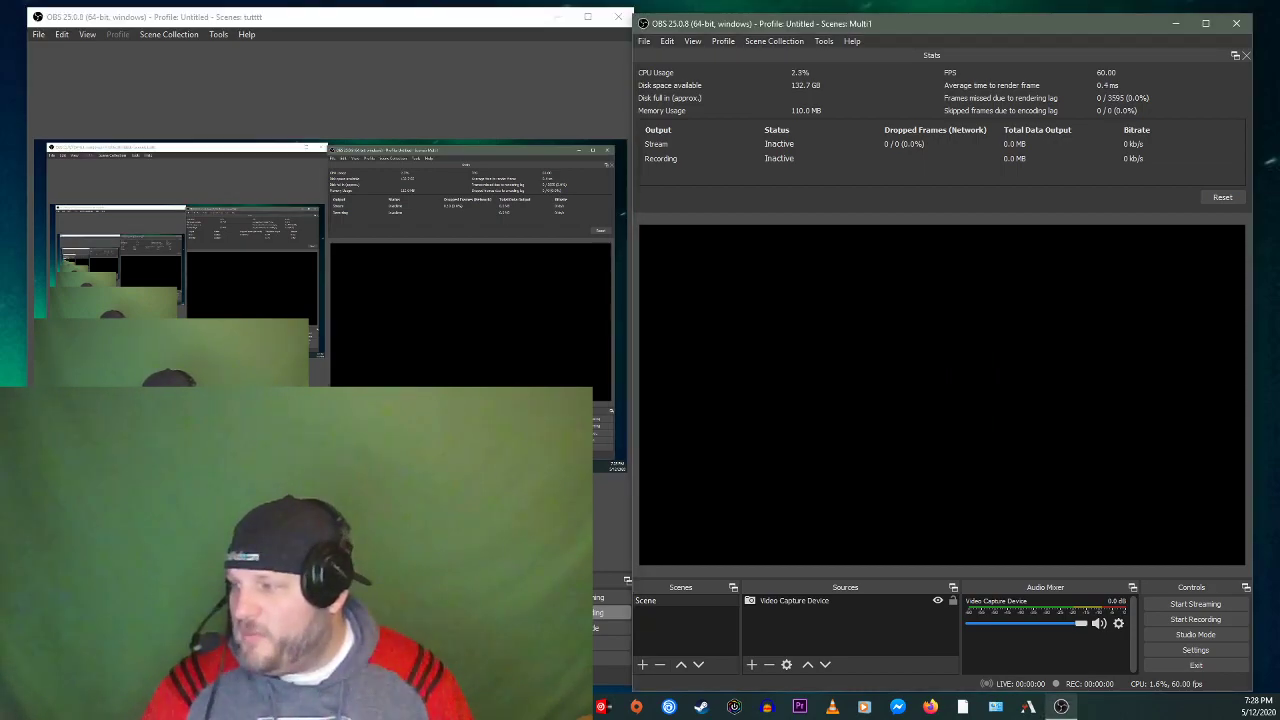
# - Delete the existing Video Capture Device source from the Multi1 scene
pyautogui.click(790, 604)
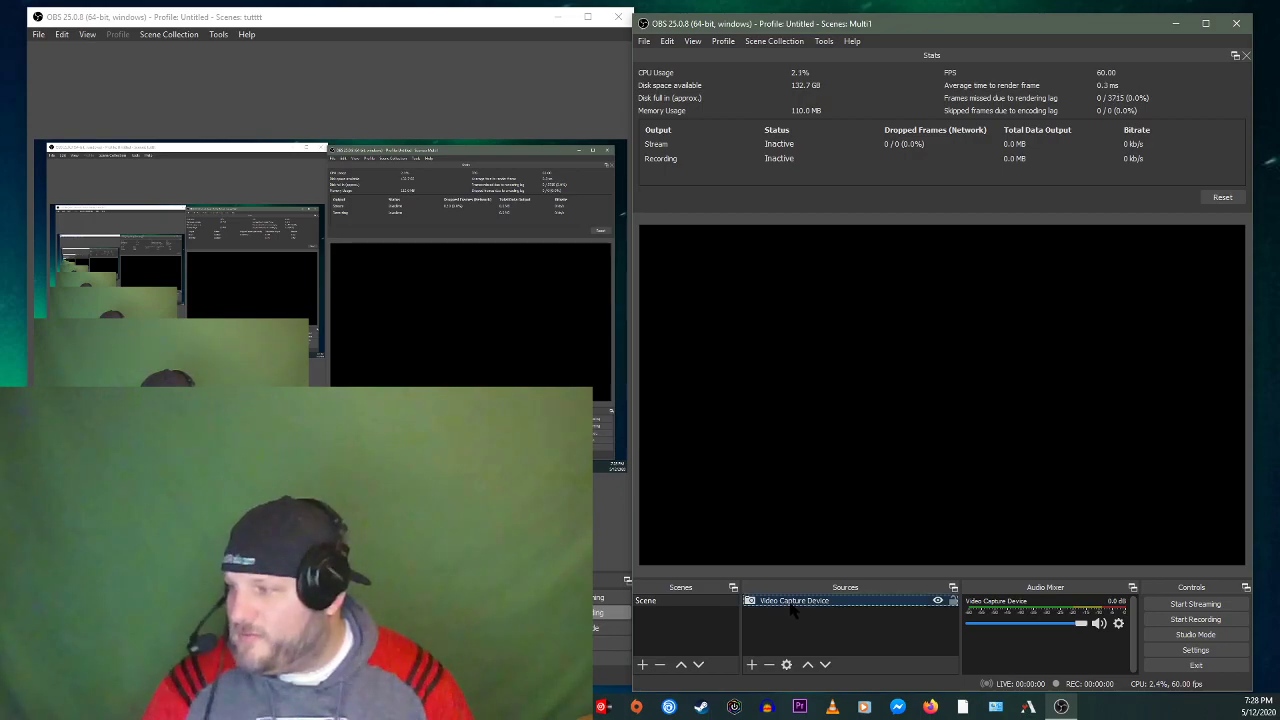
pyautogui.press('Delete')
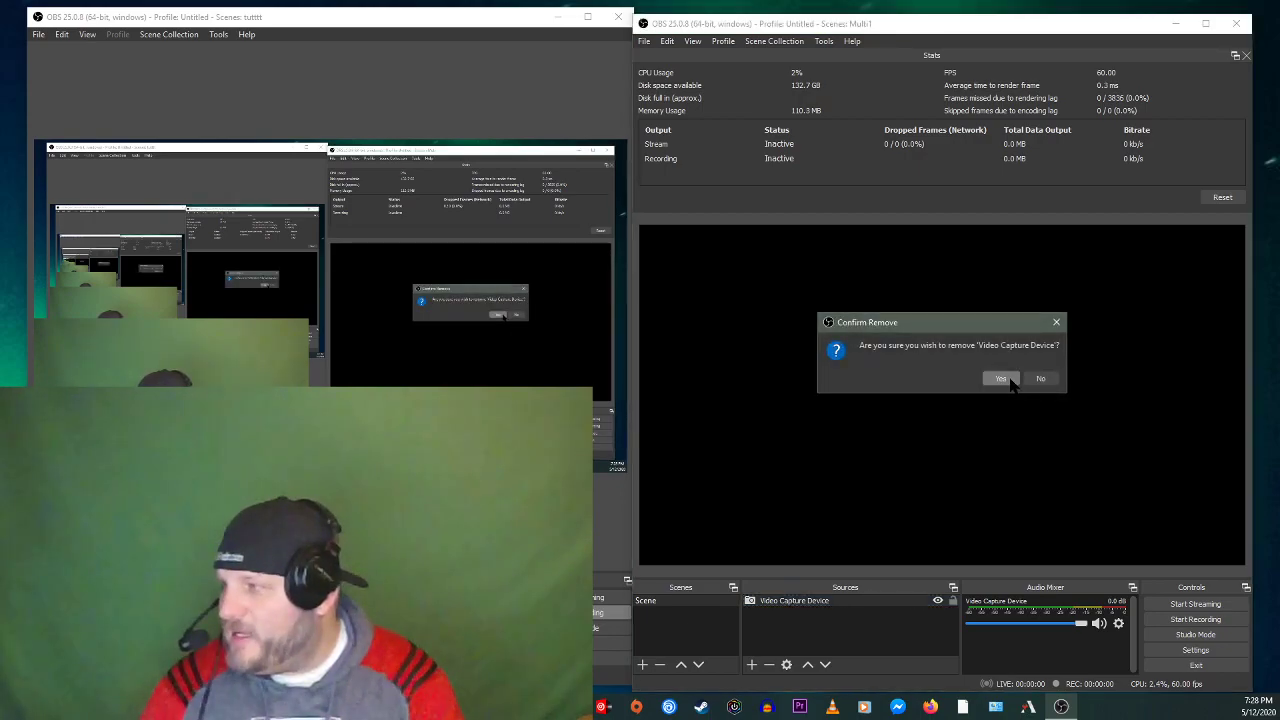
pyautogui.click(1000, 381)
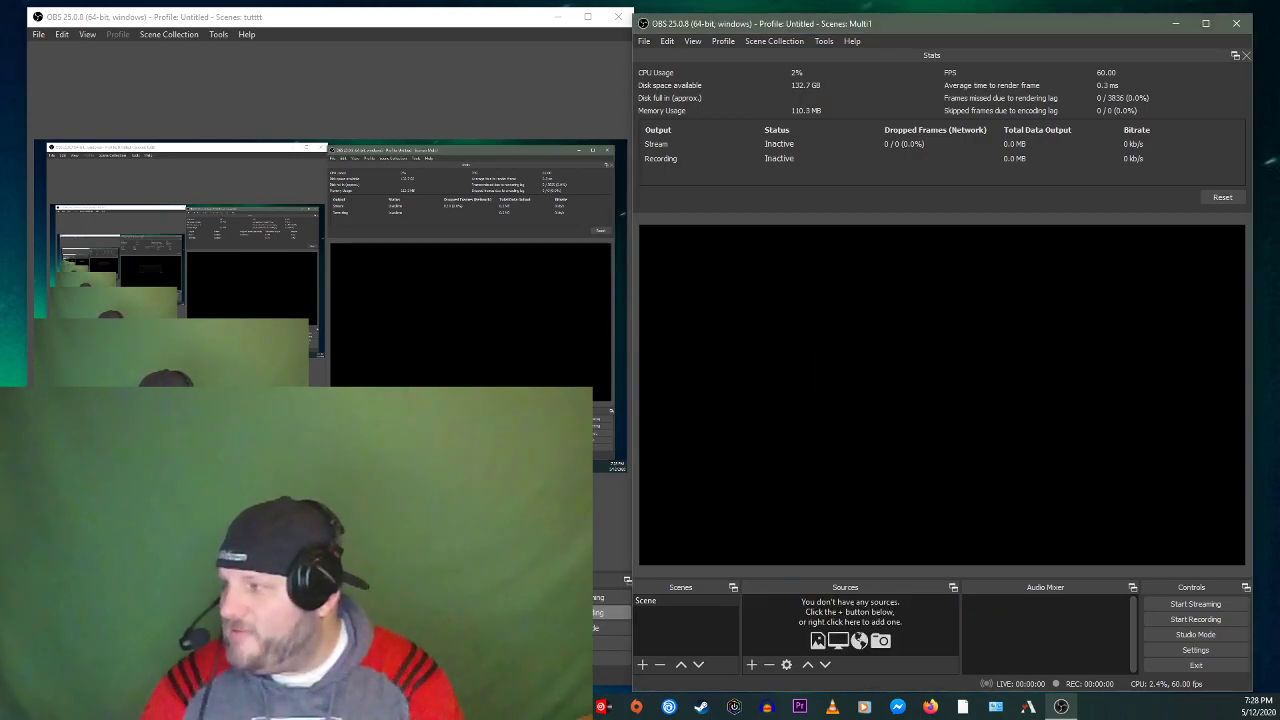
# - Add a new Video Capture Device source with OBS-Camera as its device
pyautogui.click(751, 665)
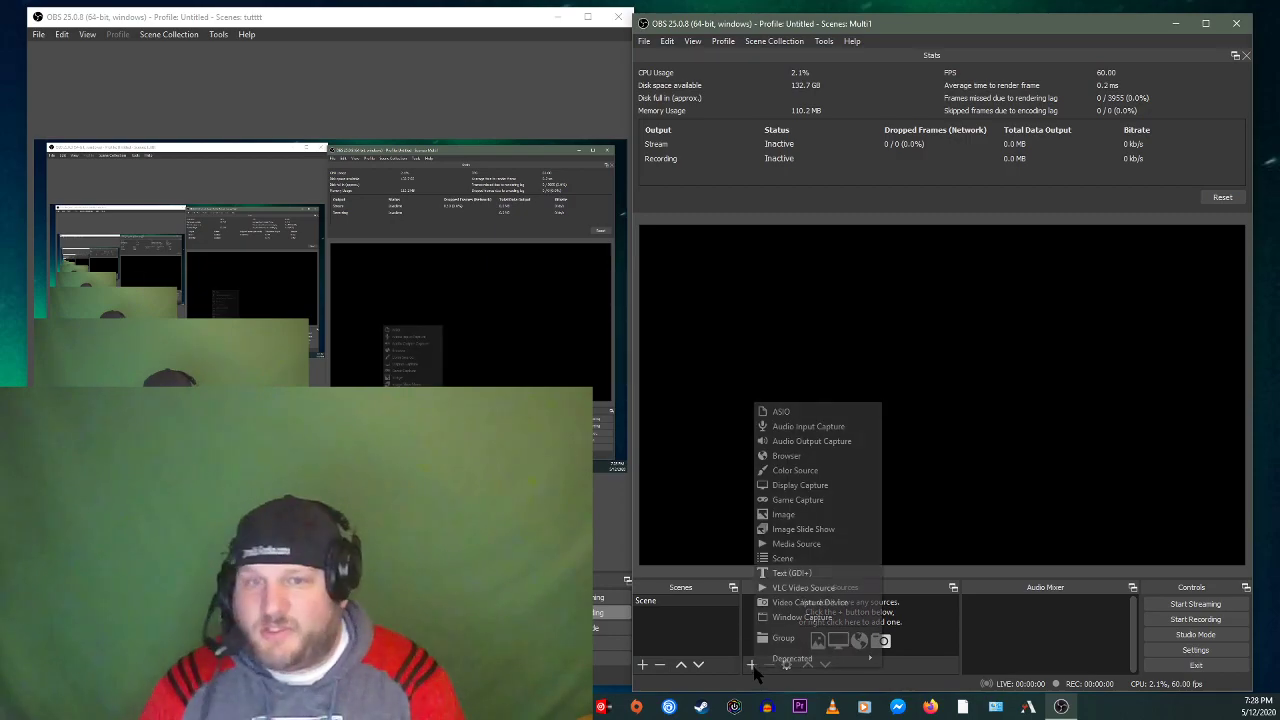
pyautogui.click(796, 603)
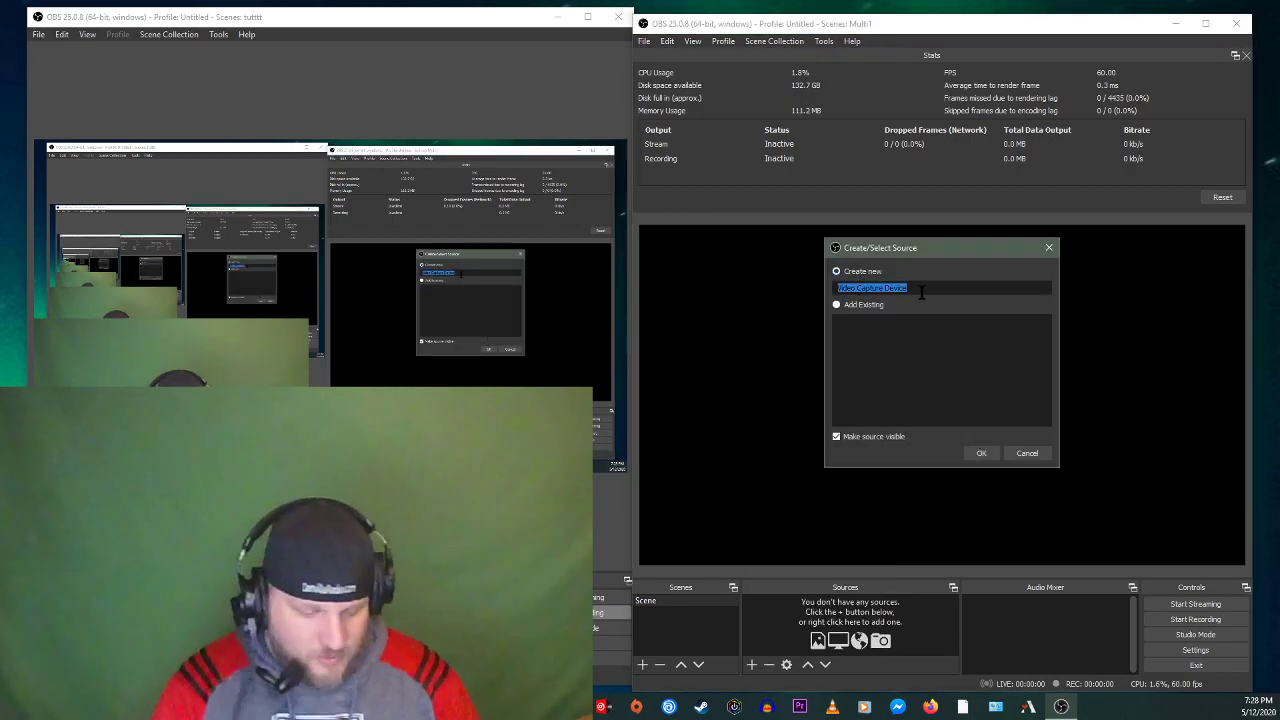
pyautogui.press('Escape')
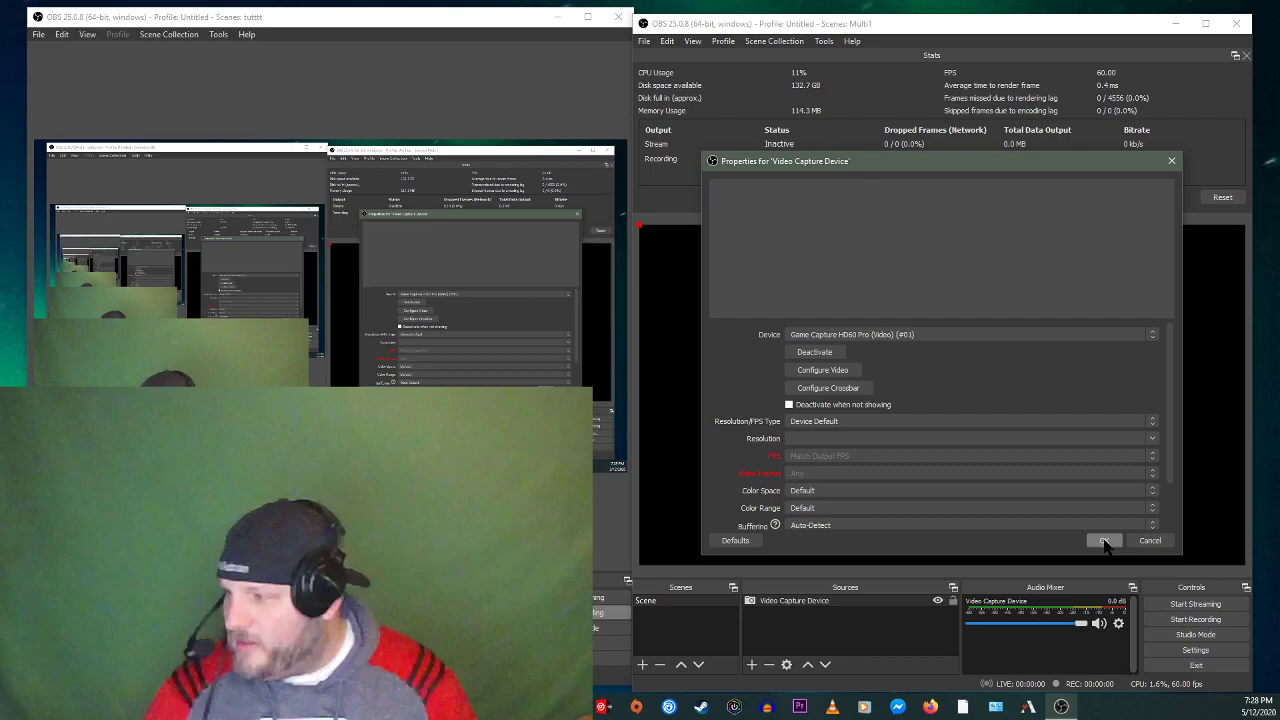
pyautogui.click(946, 334)
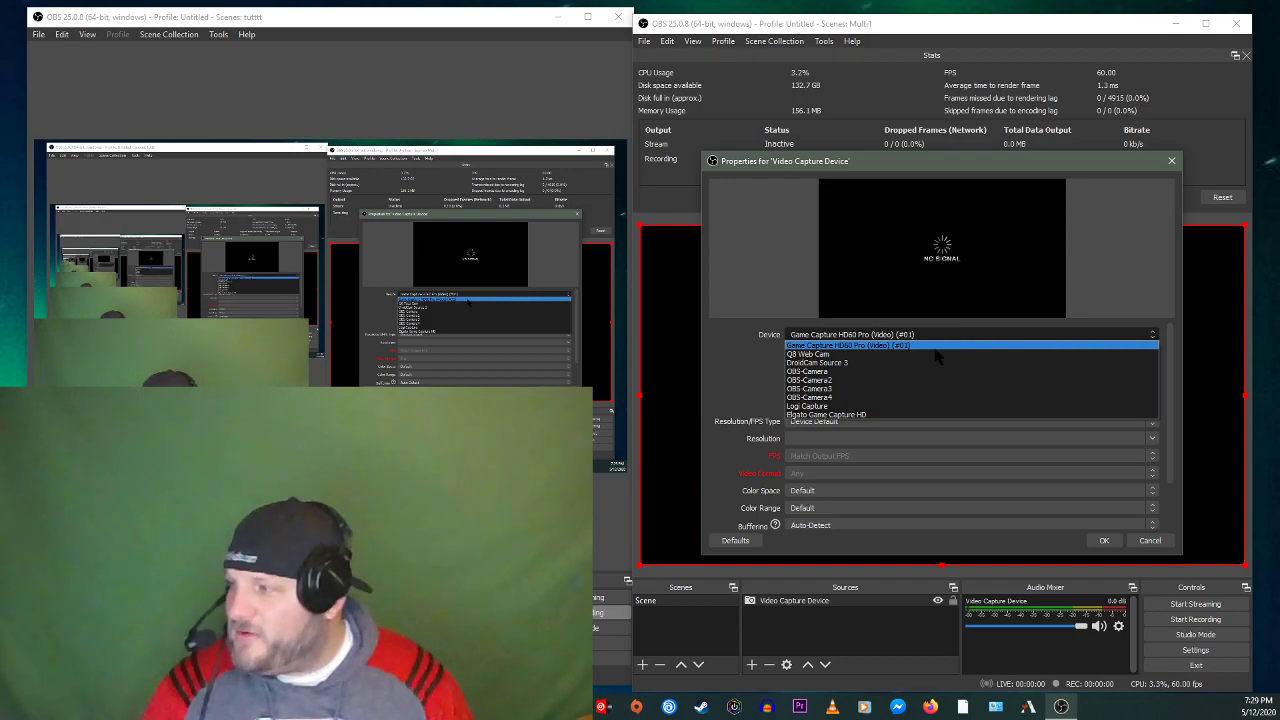
pyautogui.click(934, 372)
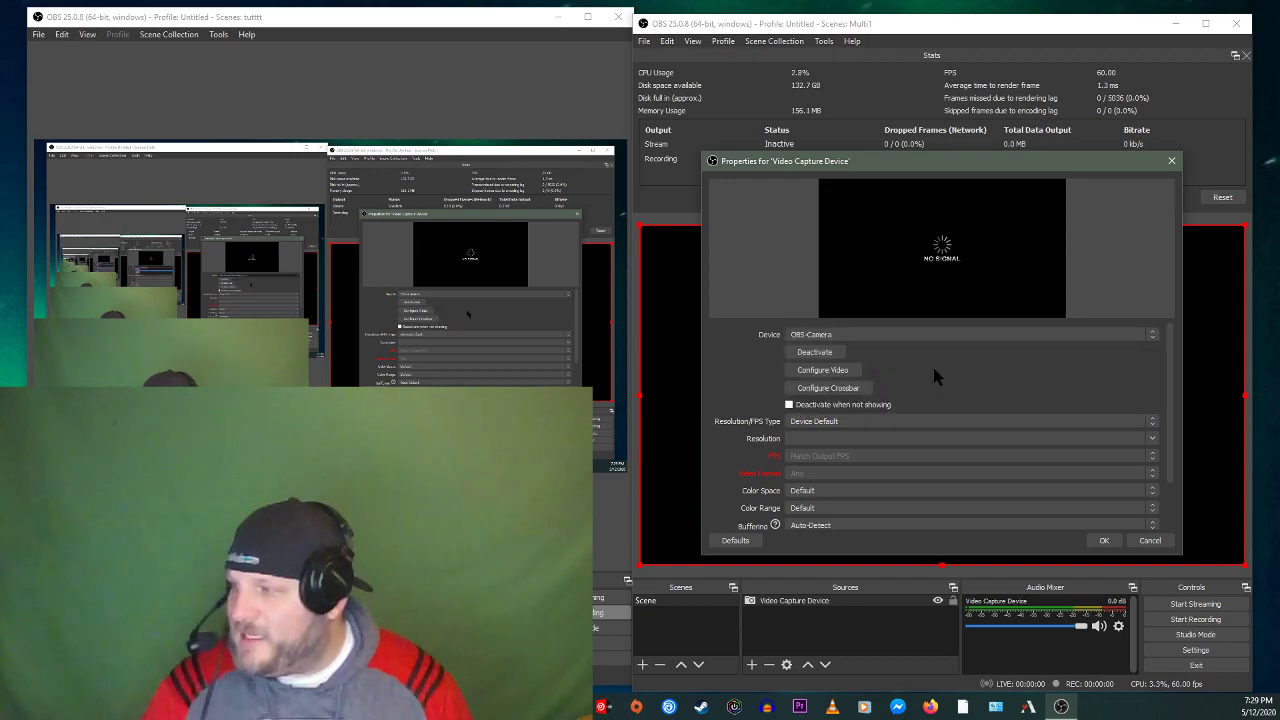
pyautogui.click(1100, 541)
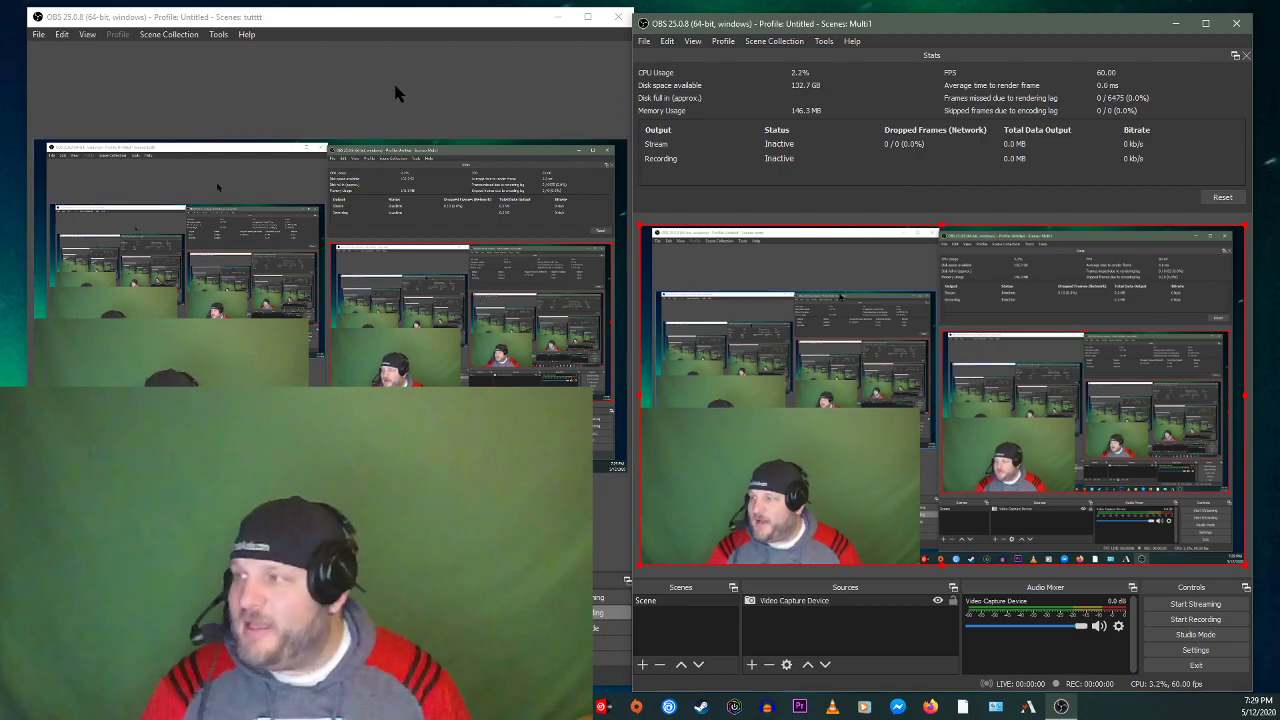
pyautogui.moveTo(430, 24); pyautogui.dragTo(410, 27)
pyautogui.hotkey('alt', 'F4')
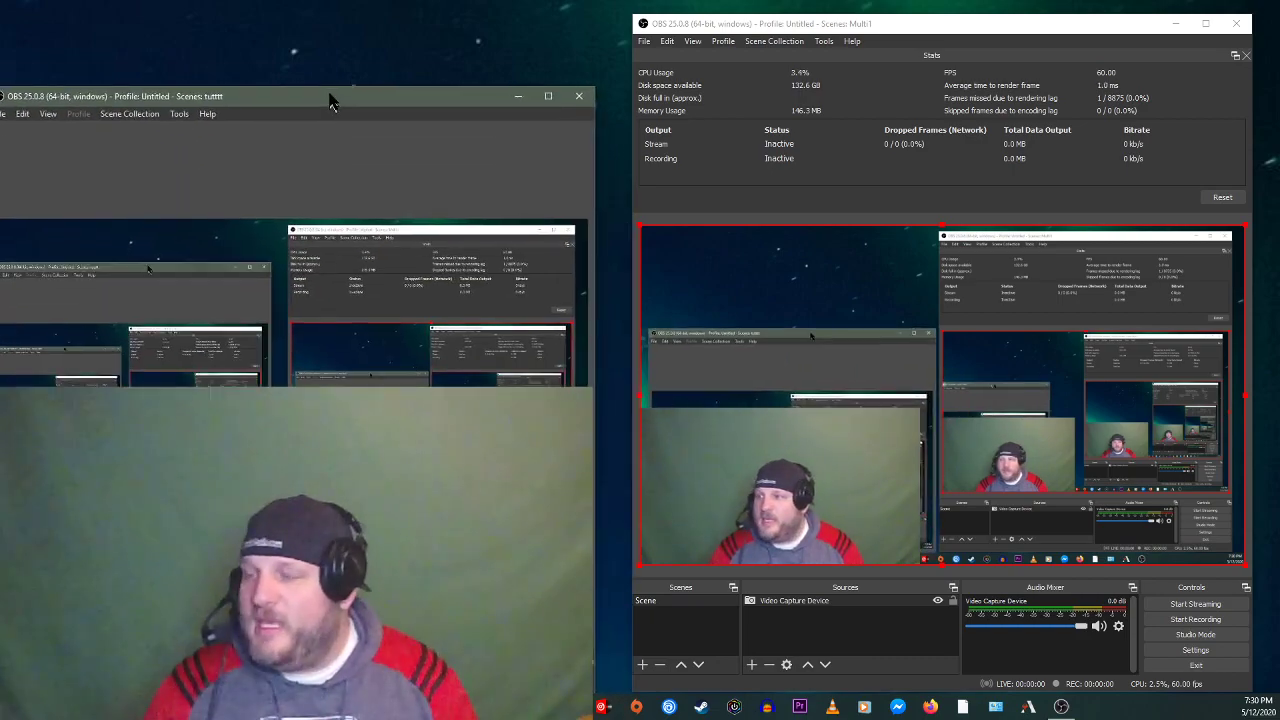
pyautogui.moveTo(334, 23); pyautogui.dragTo(362, 30)
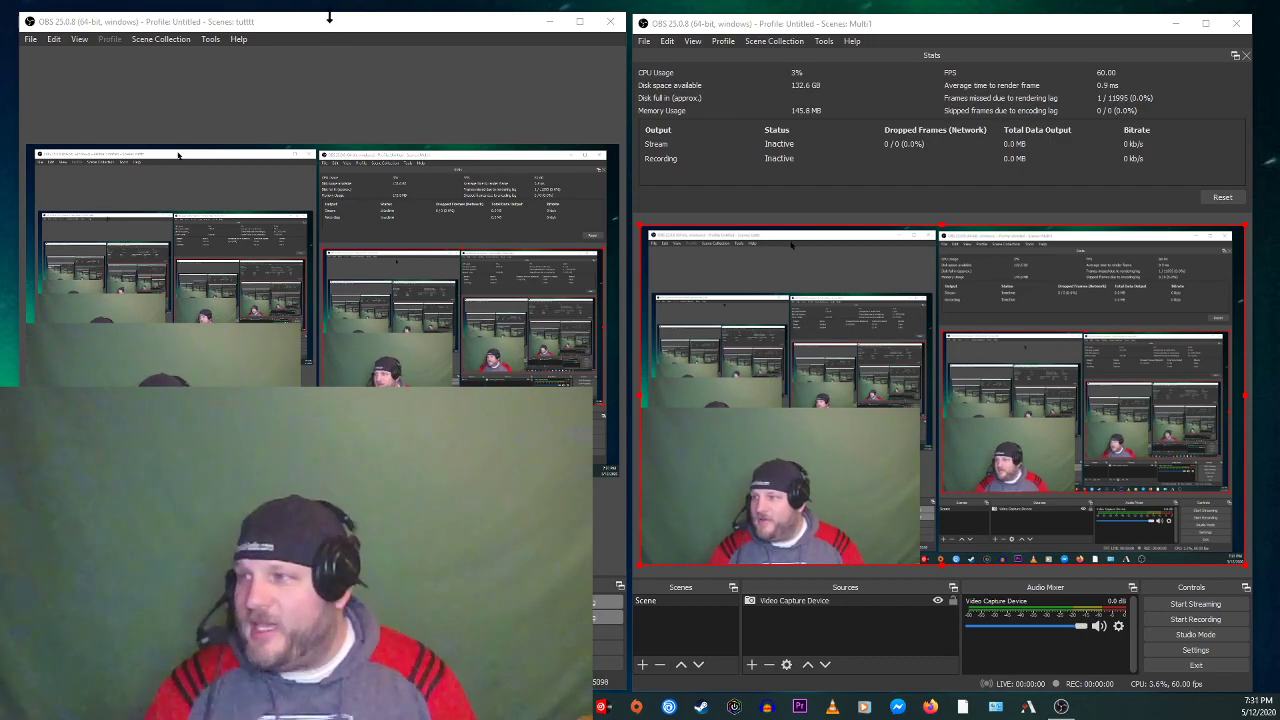
# - Drag the tutttt OBS window off the left edge and nudge the Multi1 window slightly up
pyautogui.moveTo(337, 25); pyautogui.dragTo(0, 25)
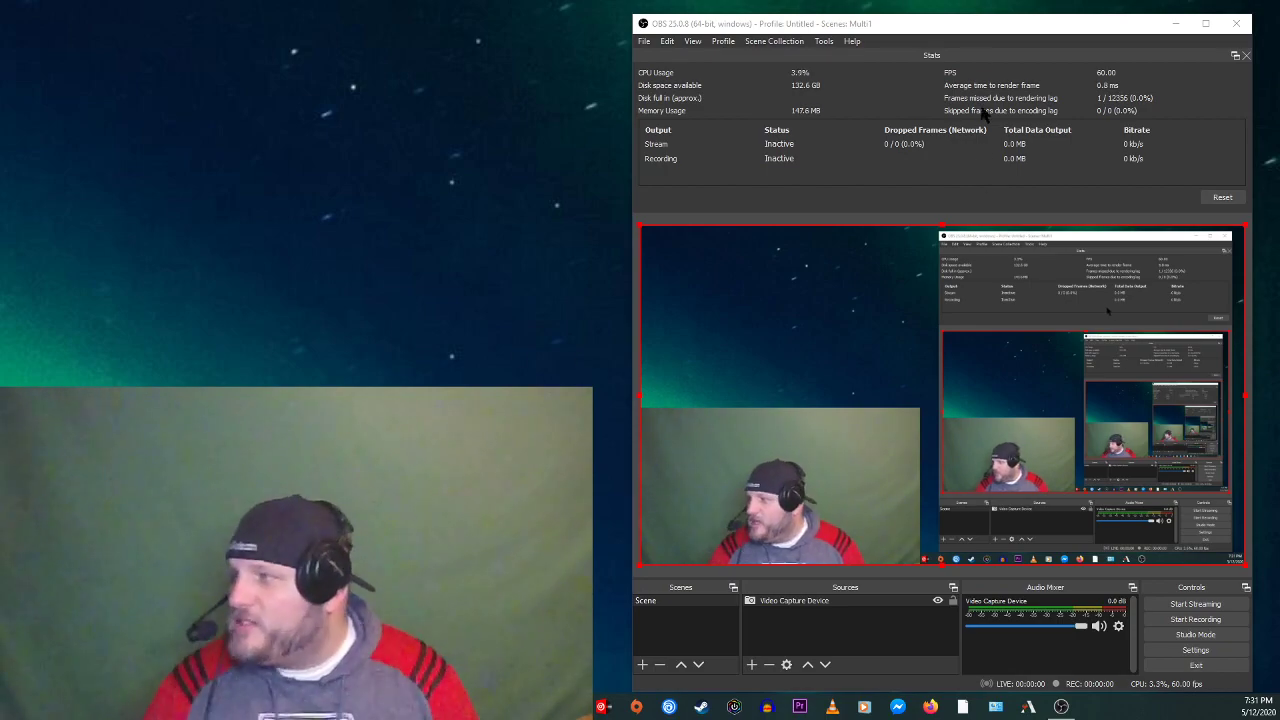
pyautogui.moveTo(970, 31); pyautogui.dragTo(968, 21)
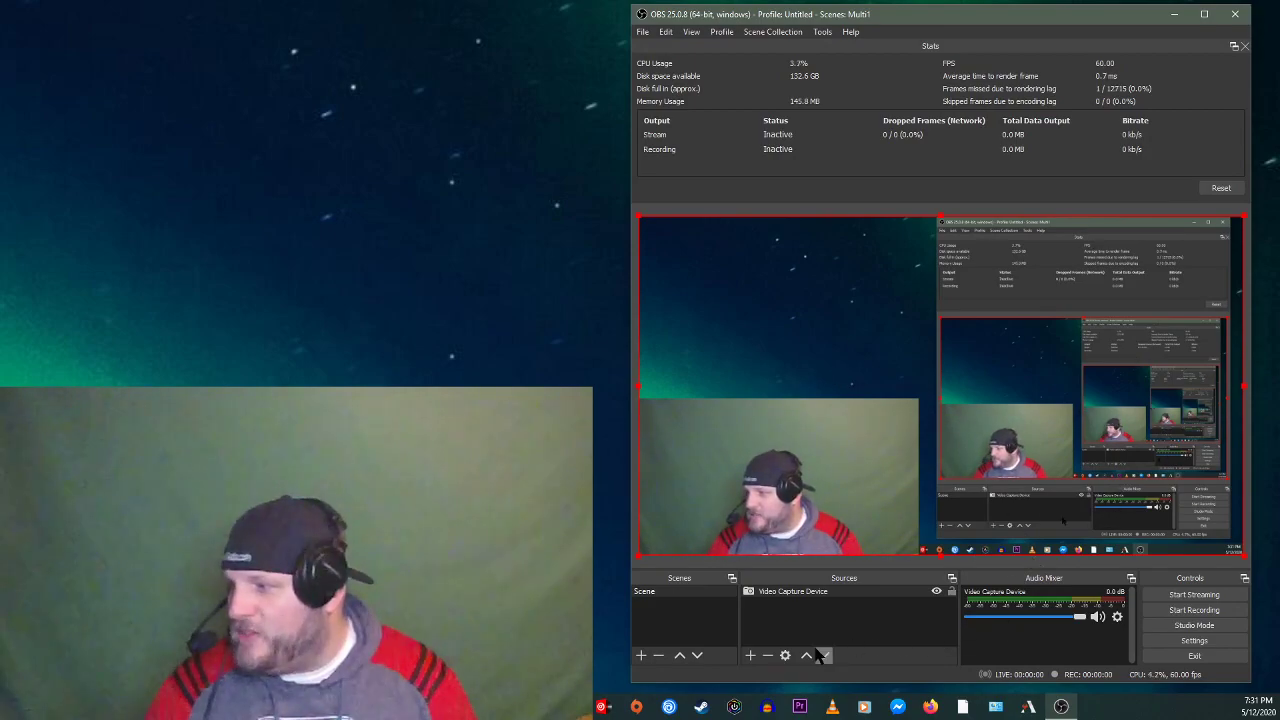
# - Add an ASIO source on ZOOM L-8 ASIO Driver, channels 1 and 2 set to Master L and Master R
pyautogui.click(750, 655)
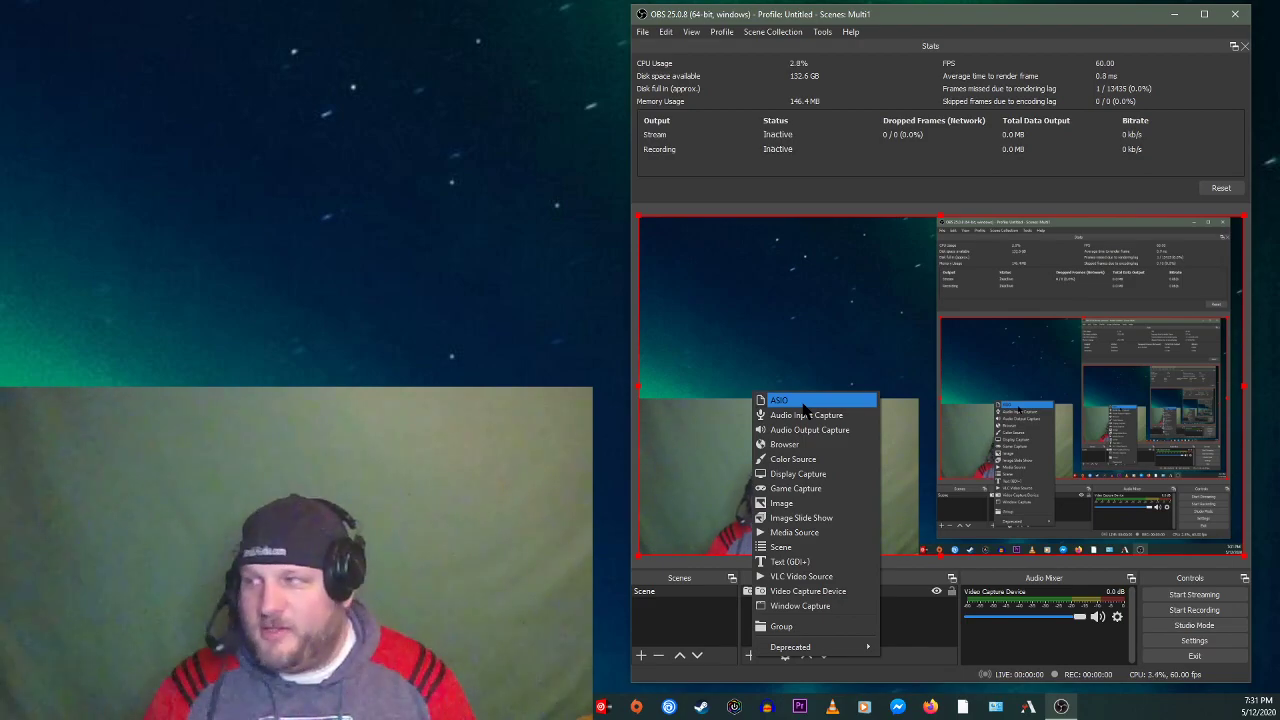
pyautogui.click(803, 405)
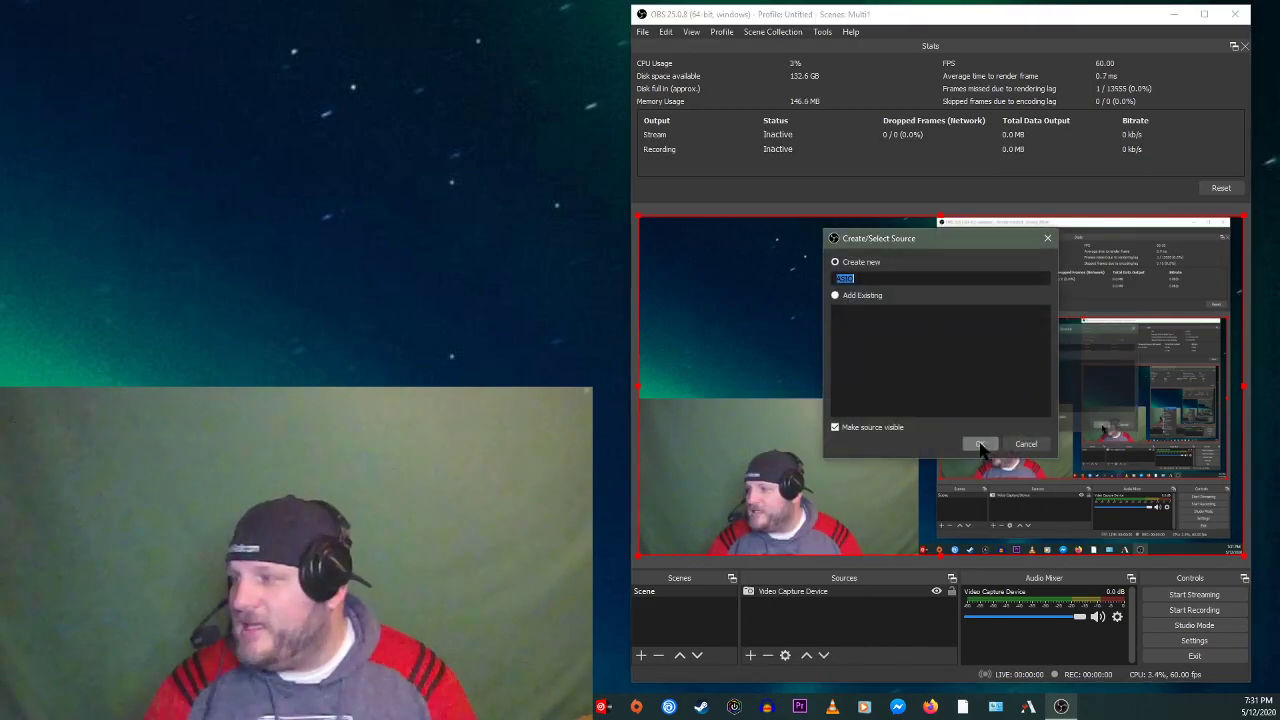
pyautogui.click(975, 444)
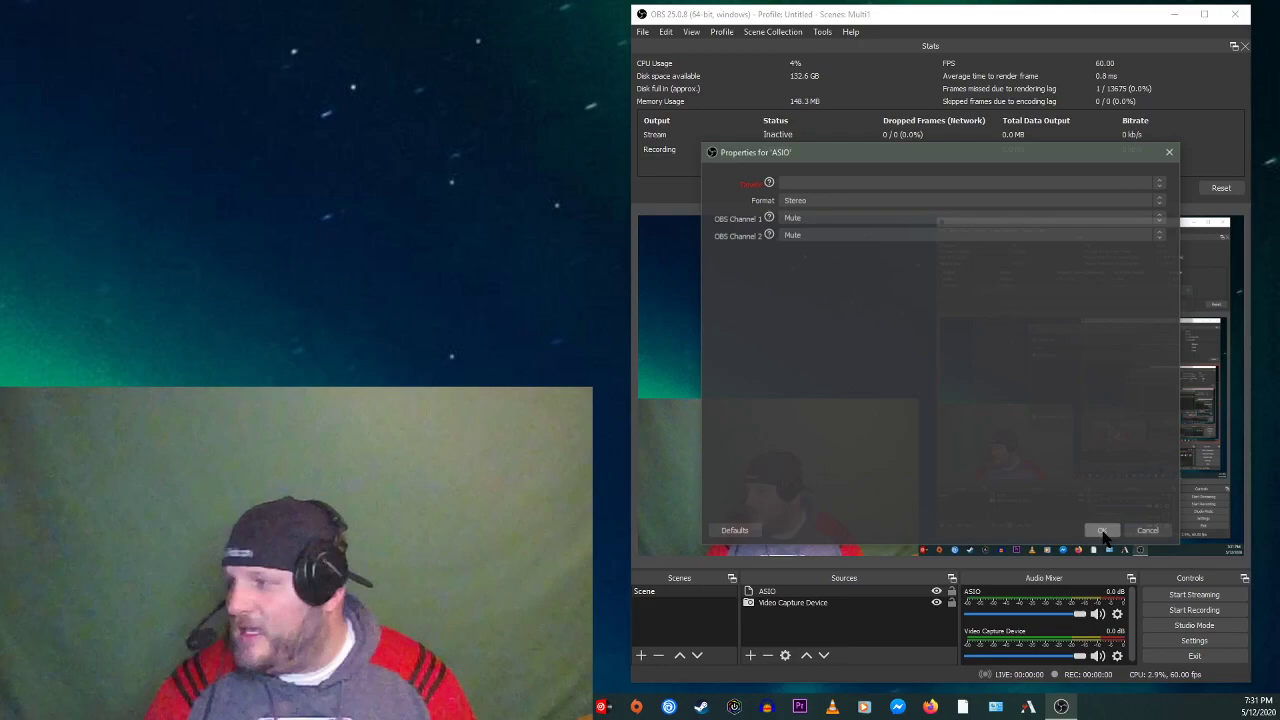
pyautogui.click(903, 181)
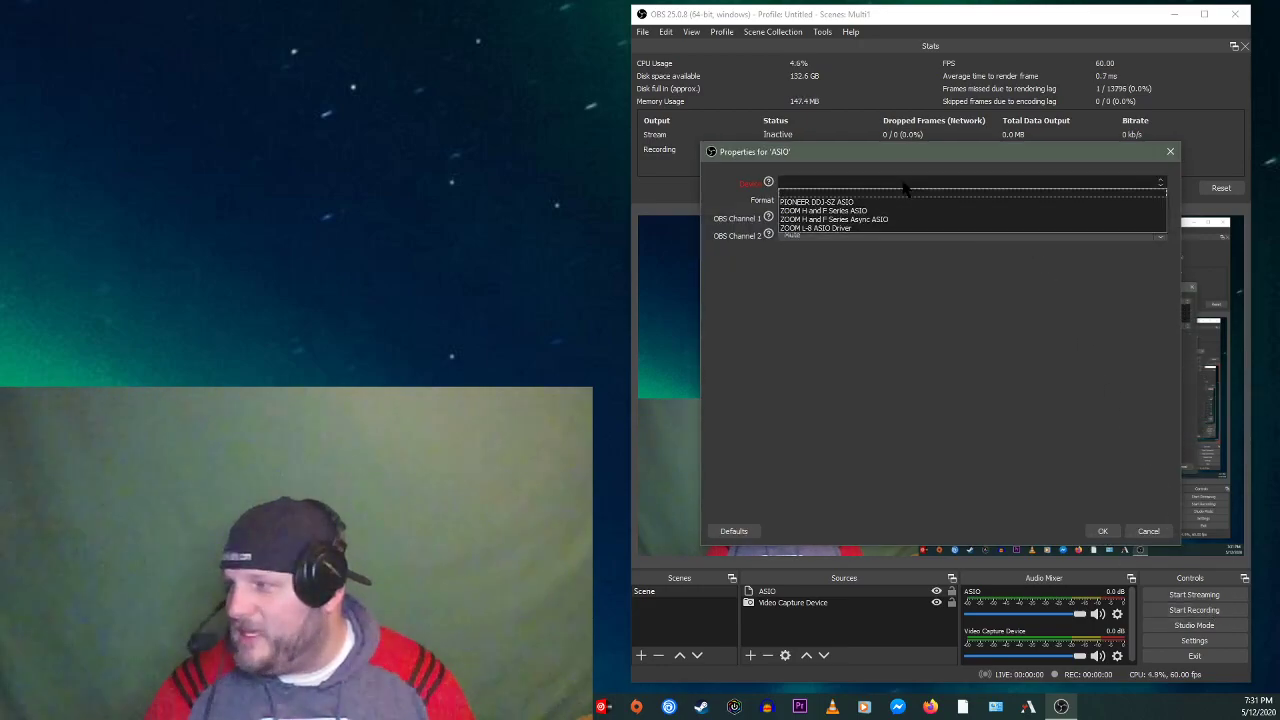
pyautogui.click(847, 228)
pyautogui.click(837, 216)
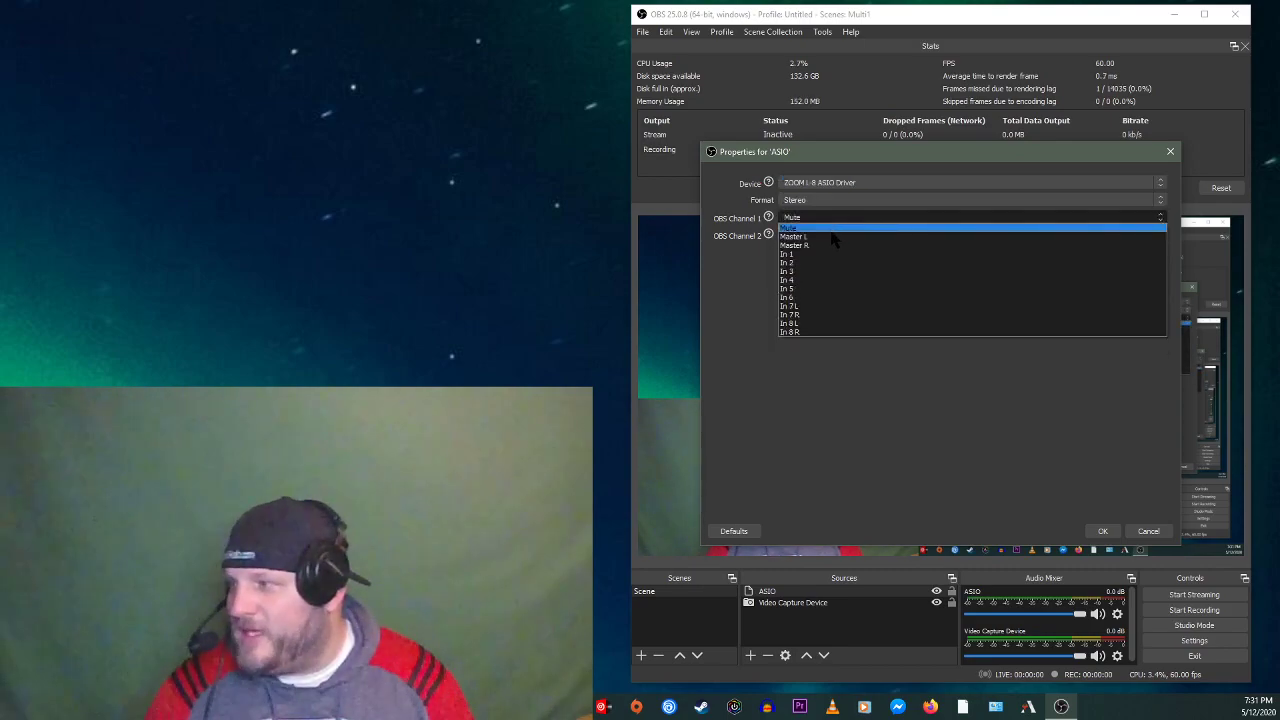
pyautogui.click(826, 237)
pyautogui.click(822, 236)
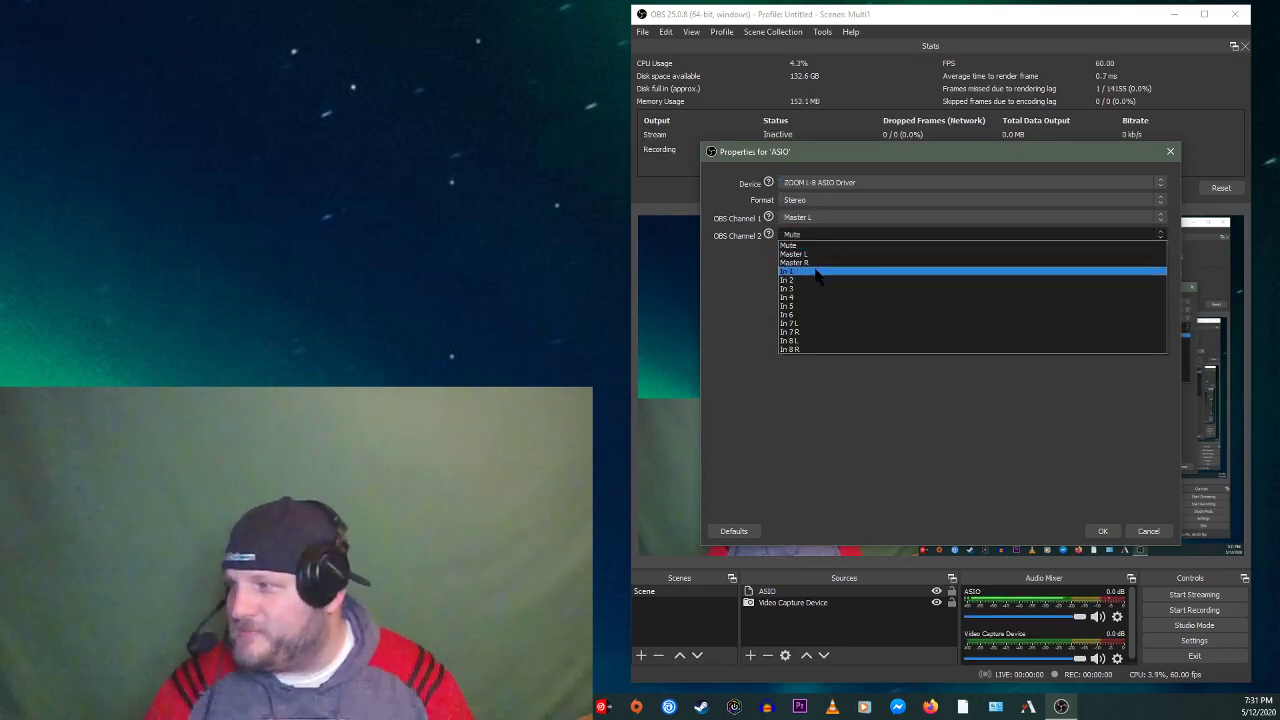
pyautogui.click(810, 262)
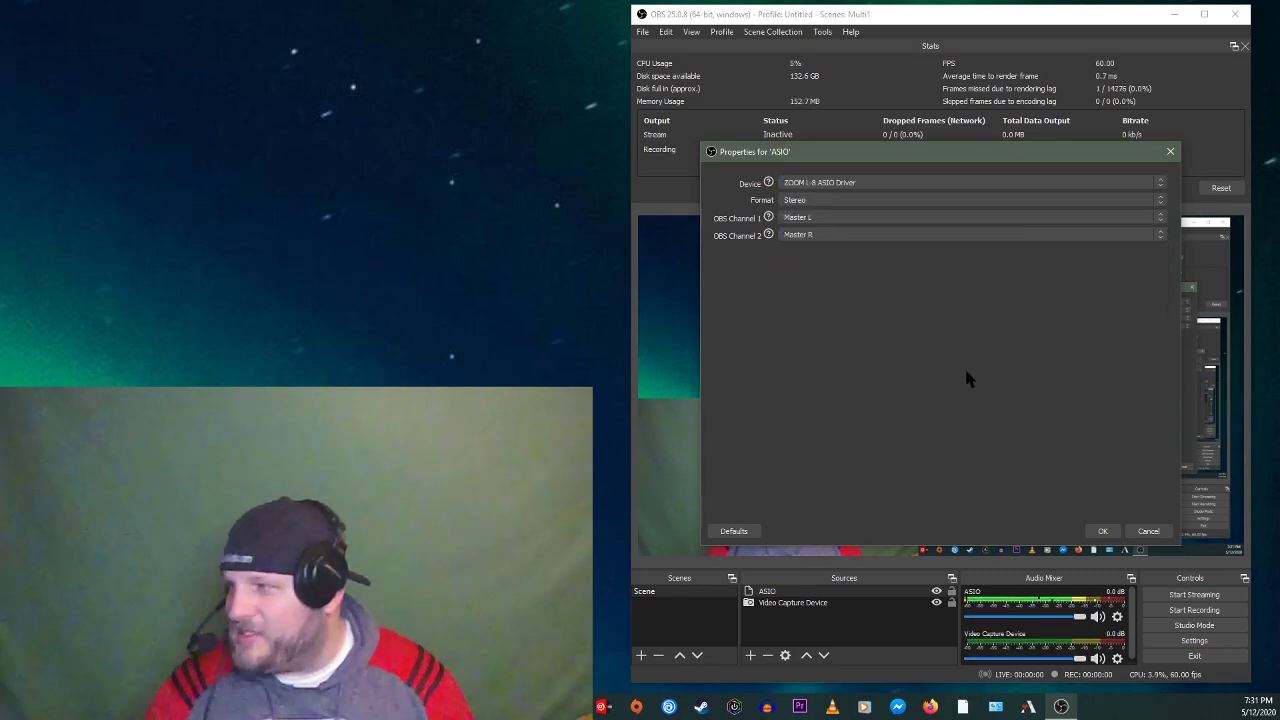
pyautogui.click(1098, 531)
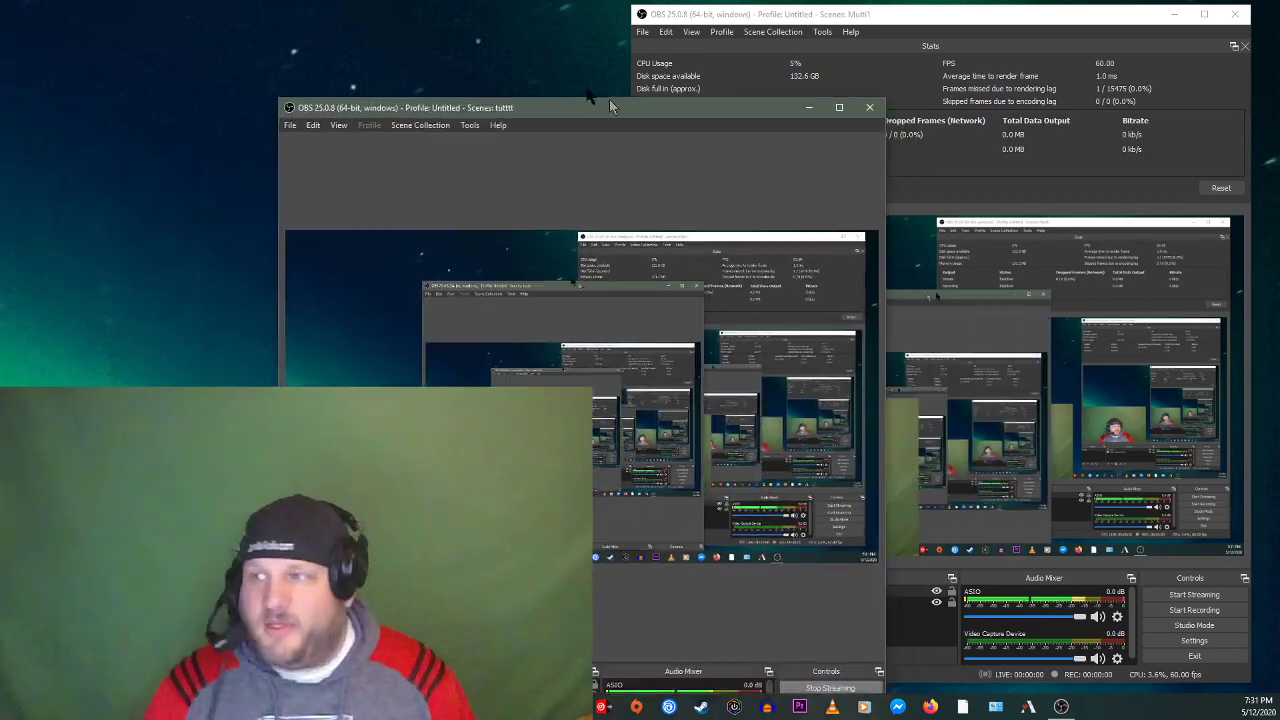
# - Move the second OBS window to the upper left and the Facebook live-post window off the left edge
pyautogui.moveTo(609, 99); pyautogui.dragTo(349, 20)
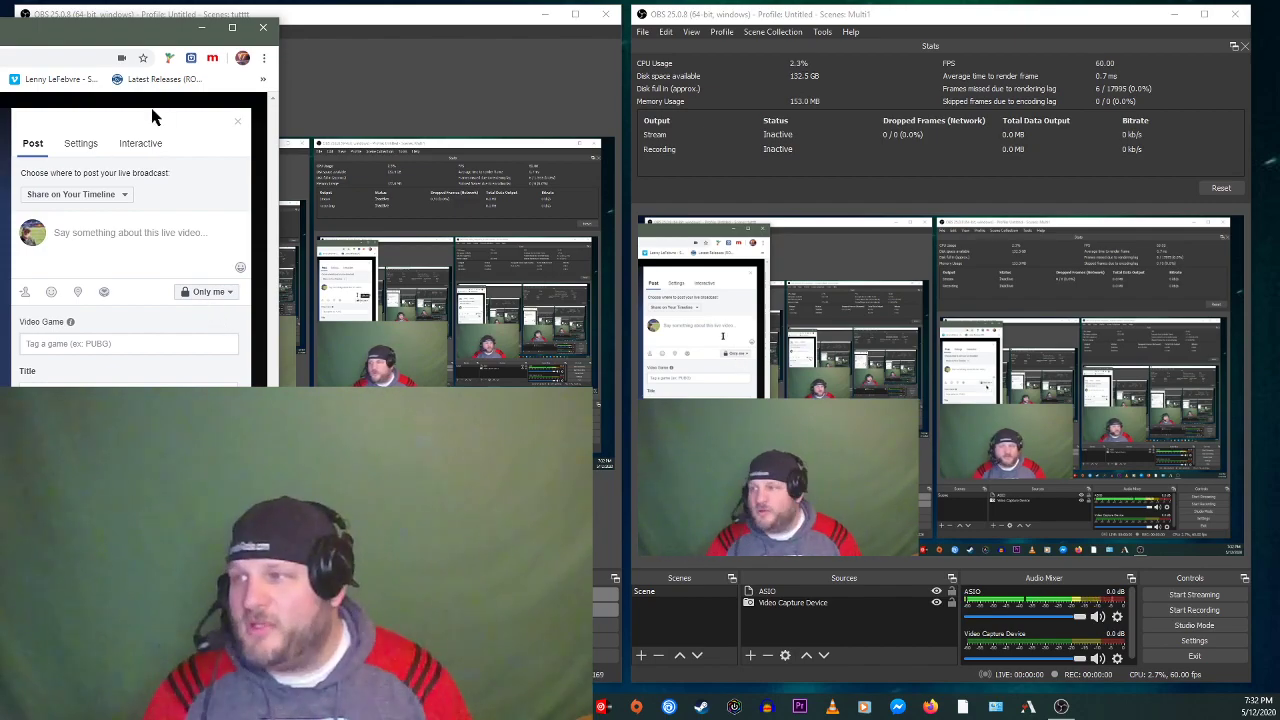
pyautogui.moveTo(118, 32); pyautogui.dragTo(0, 32)
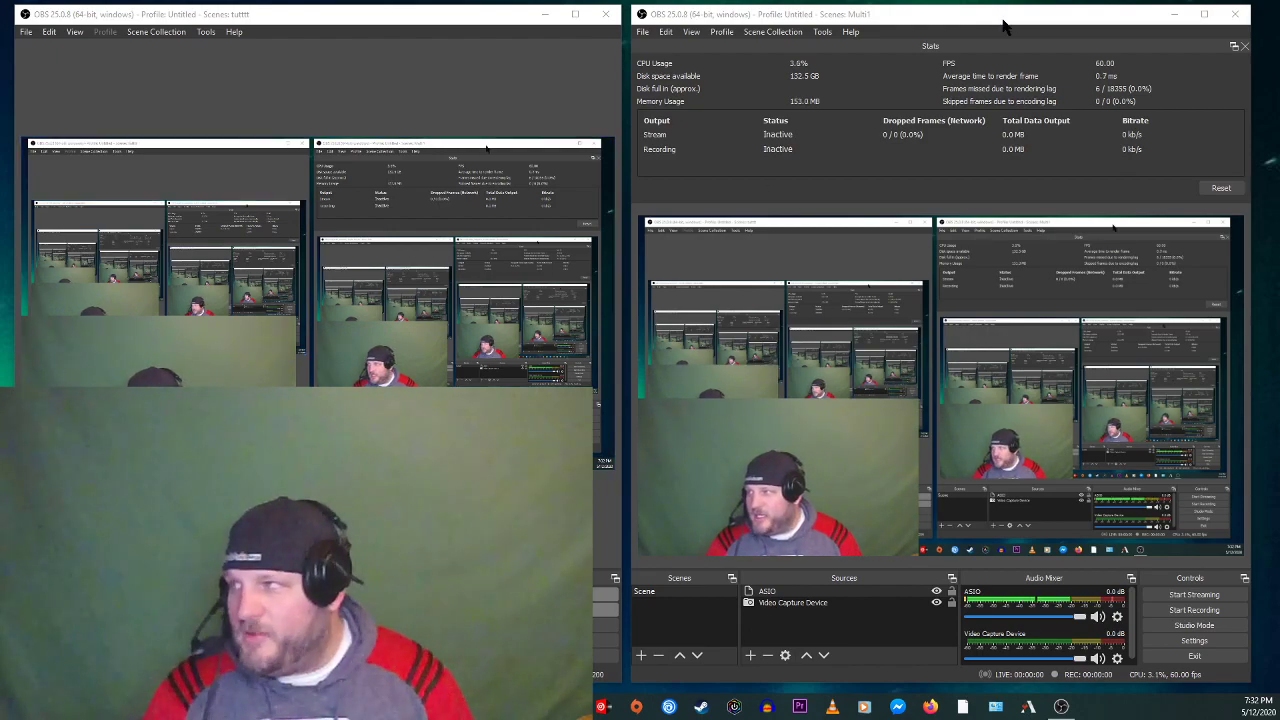
# - Shift the Multi1 OBS window left to start streaming, then return it to the right half
pyautogui.moveTo(1003, 23); pyautogui.dragTo(0, 40)
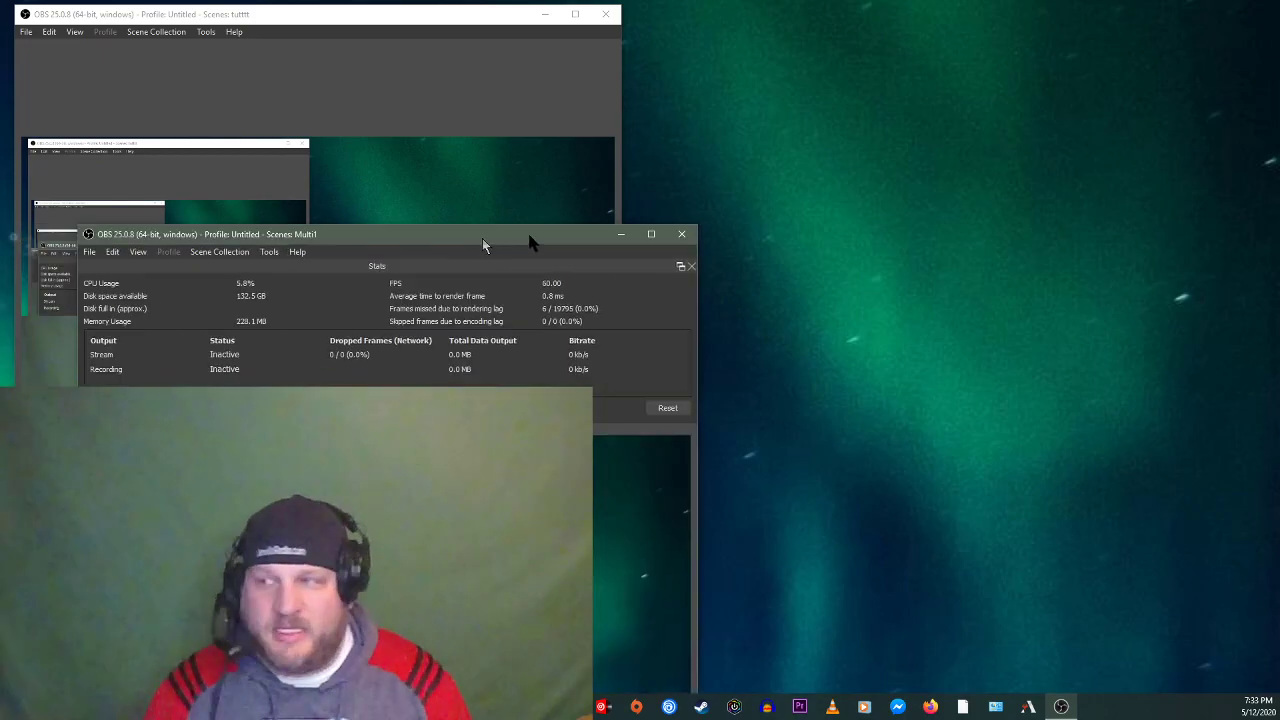
pyautogui.moveTo(526, 234); pyautogui.dragTo(1022, 30)
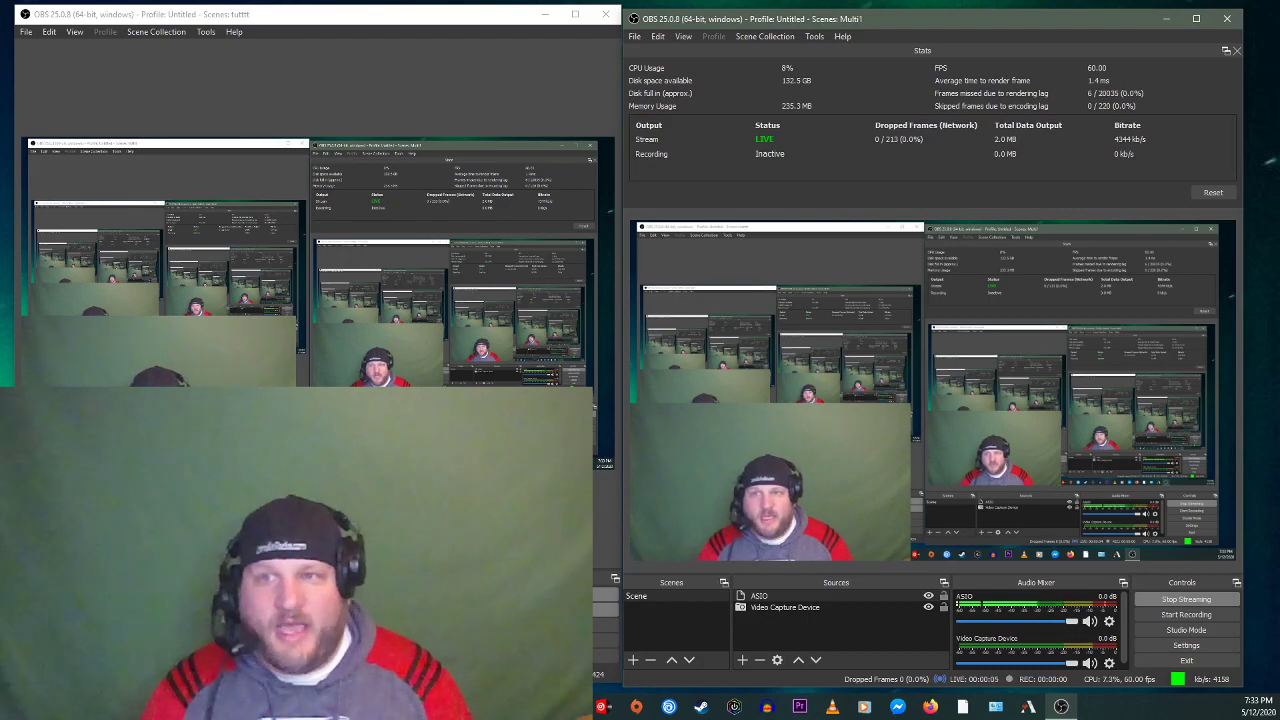
# - Bring back the Facebook Live window and snap its live video page to the right half
pyautogui.click(603, 706)
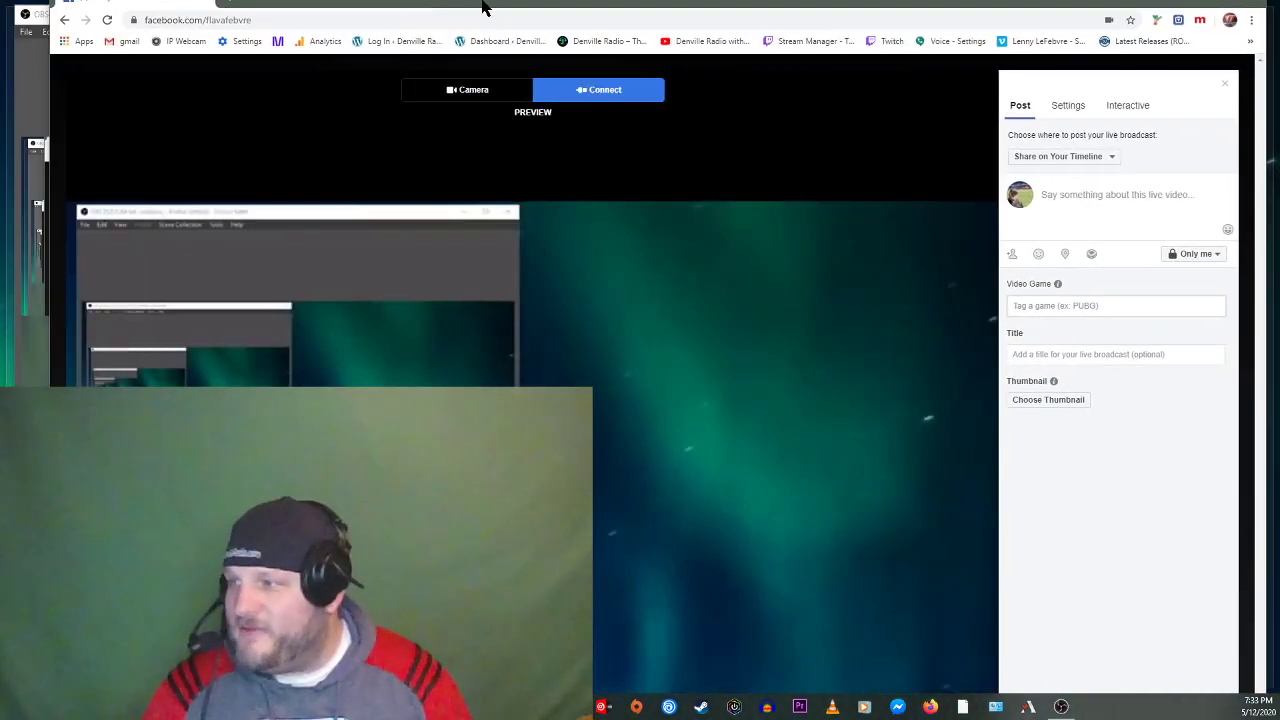
pyautogui.moveTo(482, 8); pyautogui.dragTo(0, 8)
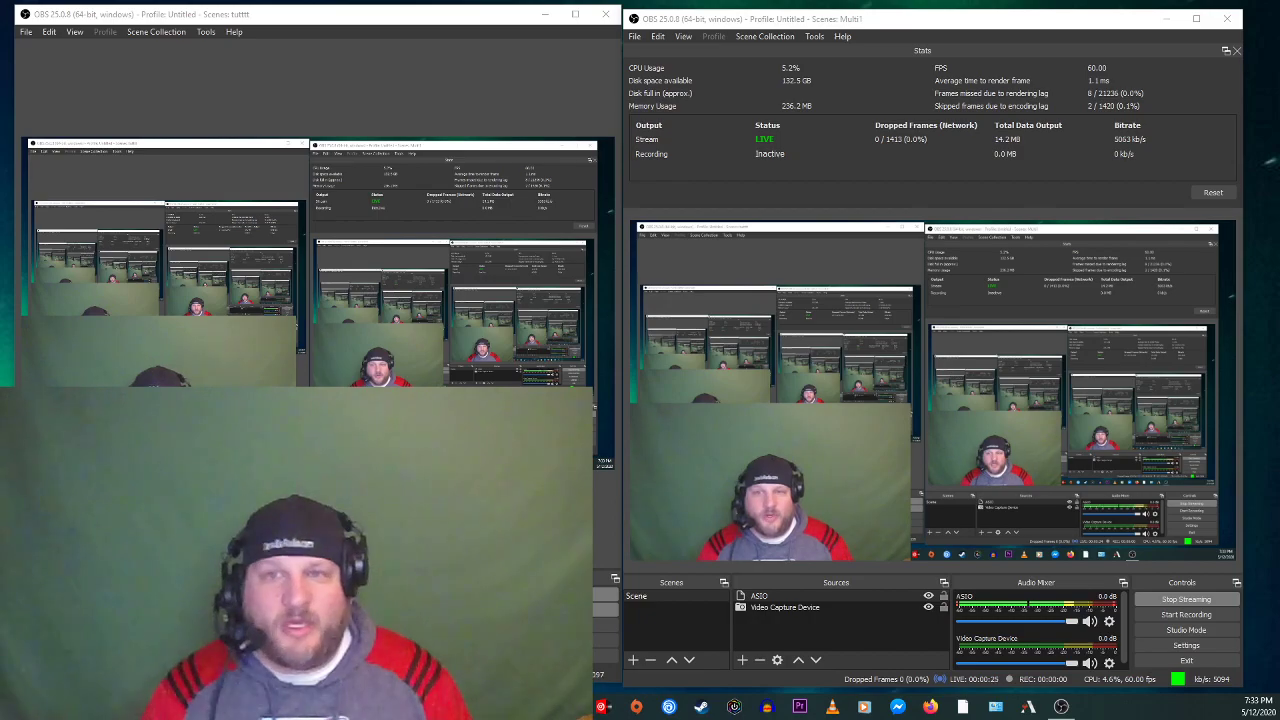
pyautogui.hotkey('alt', 'Tab')
pyautogui.moveTo(114, 12); pyautogui.dragTo(410, 1)
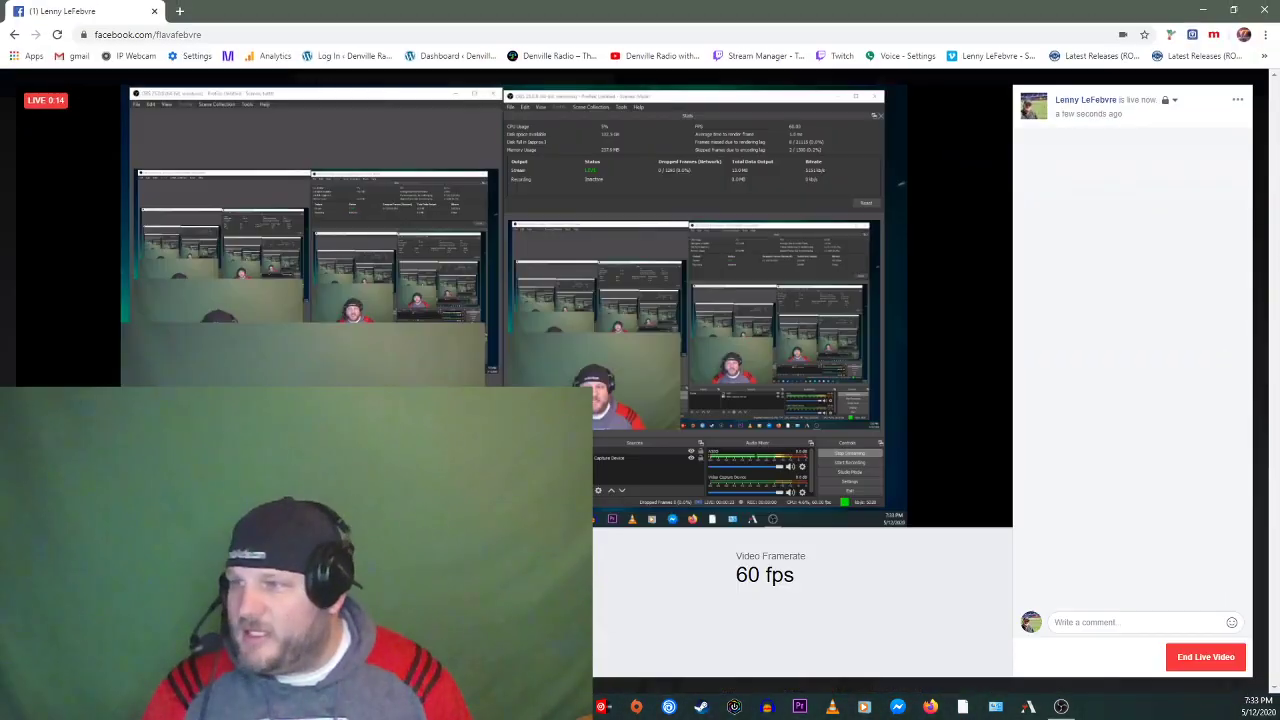
pyautogui.press('super+Right')
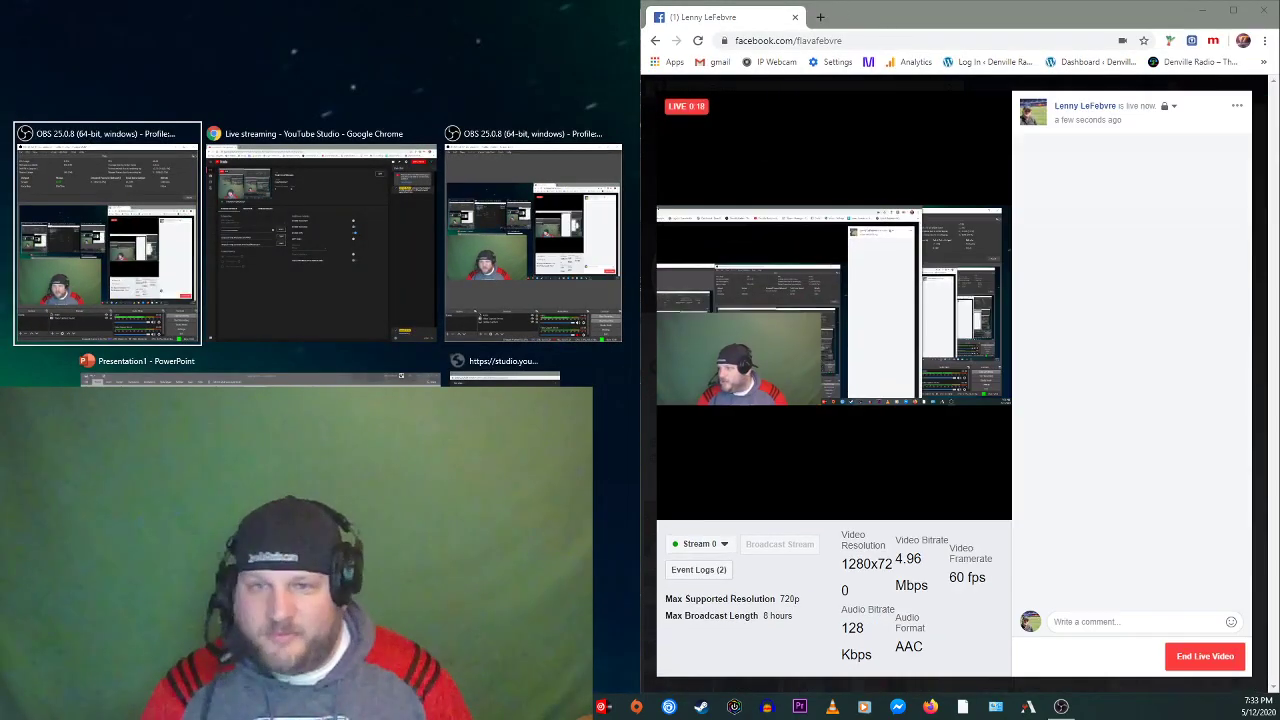
# - Fill the left half with OBS, then snap YouTube Studio to the left half beside Facebook
pyautogui.press('Return')
pyautogui.hotkey('alt', 'Tab')
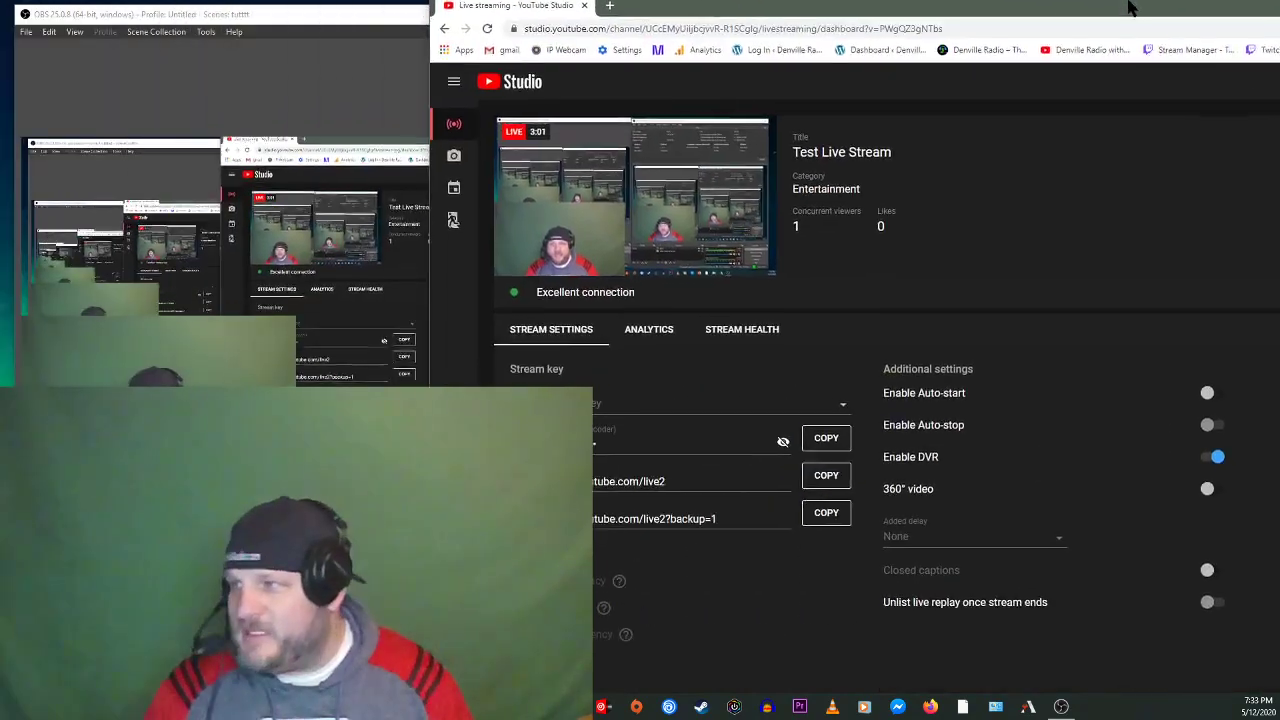
pyautogui.moveTo(1116, 8); pyautogui.dragTo(690, 0)
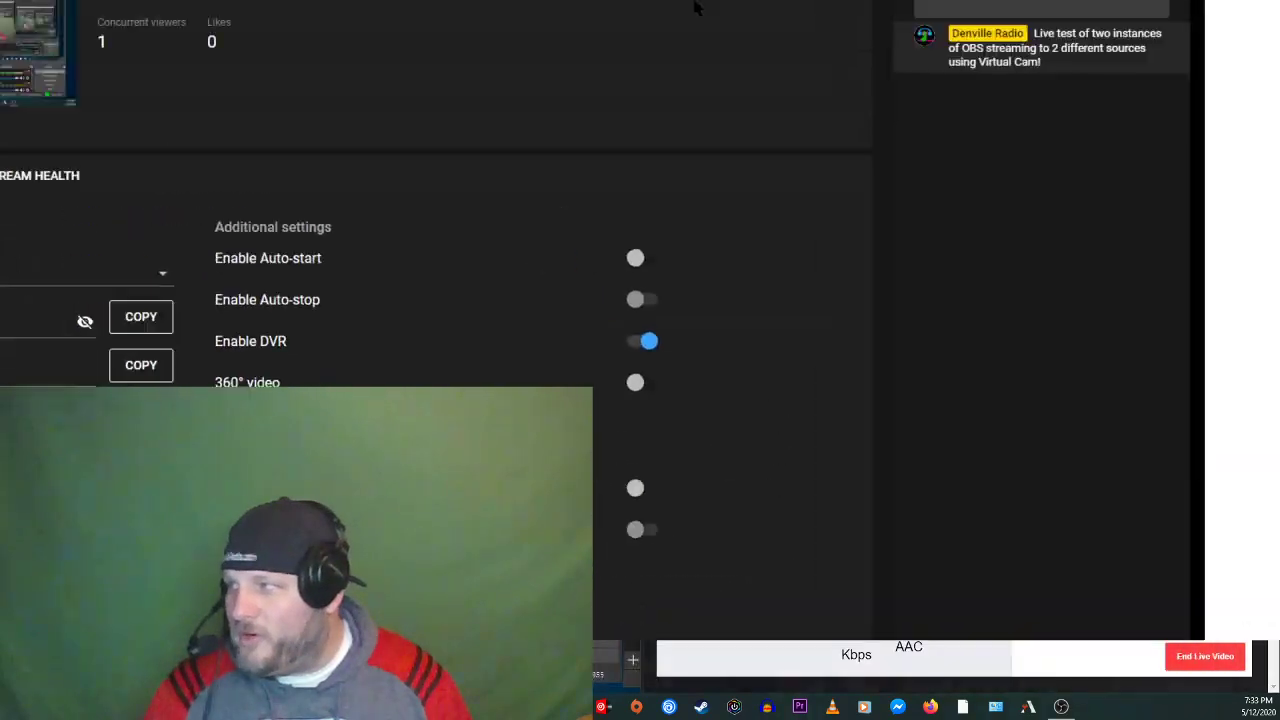
pyautogui.press('super+Left')
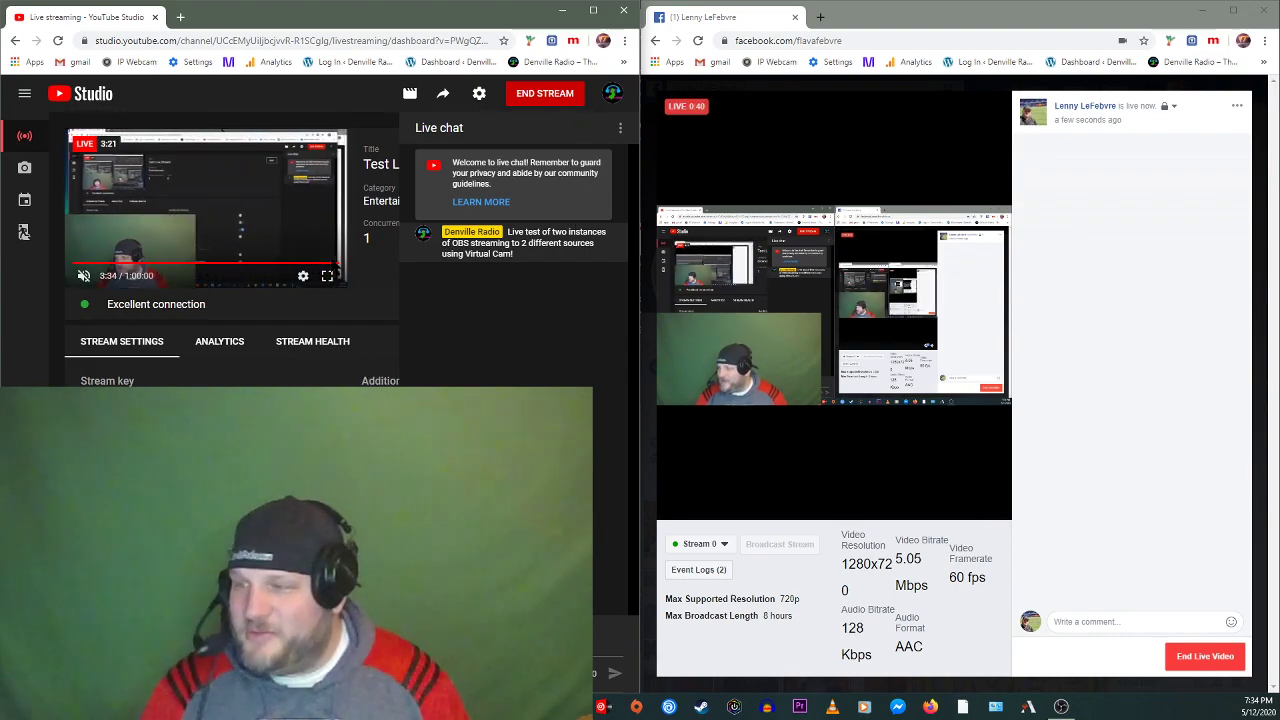
# - Confirm the YouTube stream preview is live, then minimize YouTube Studio
pyautogui.rightClick(336, 269)
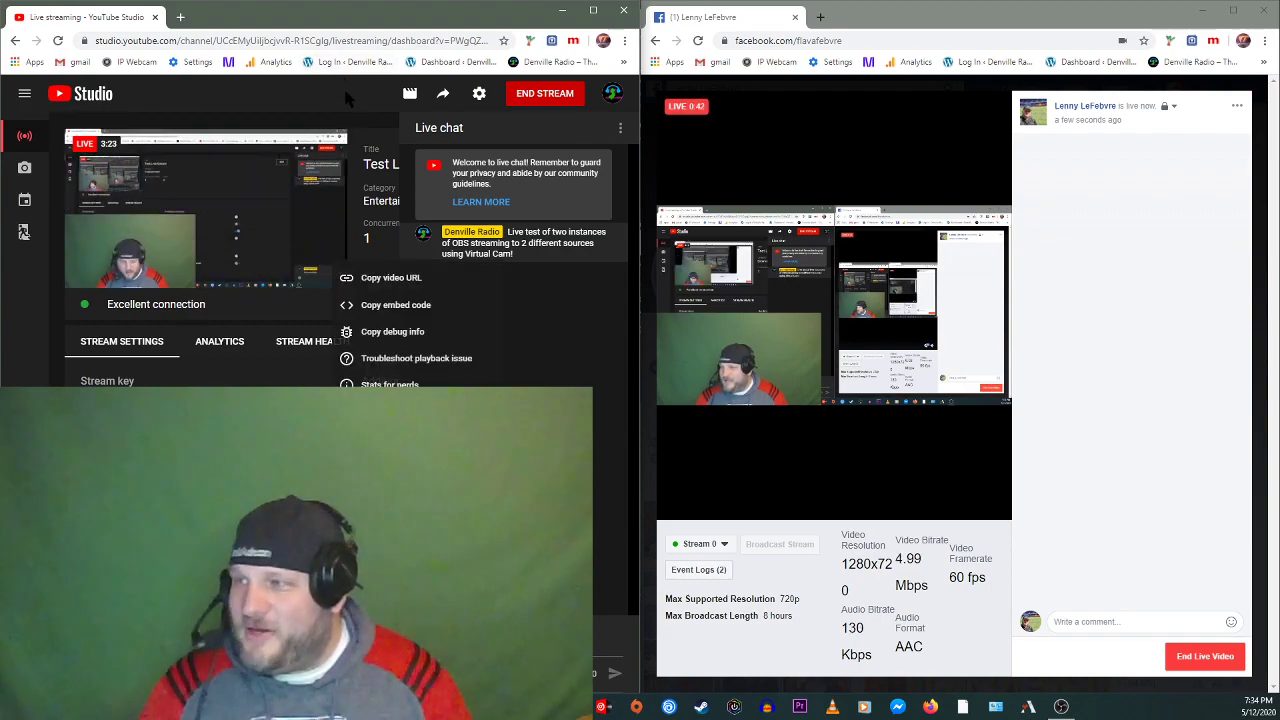
pyautogui.click(343, 85)
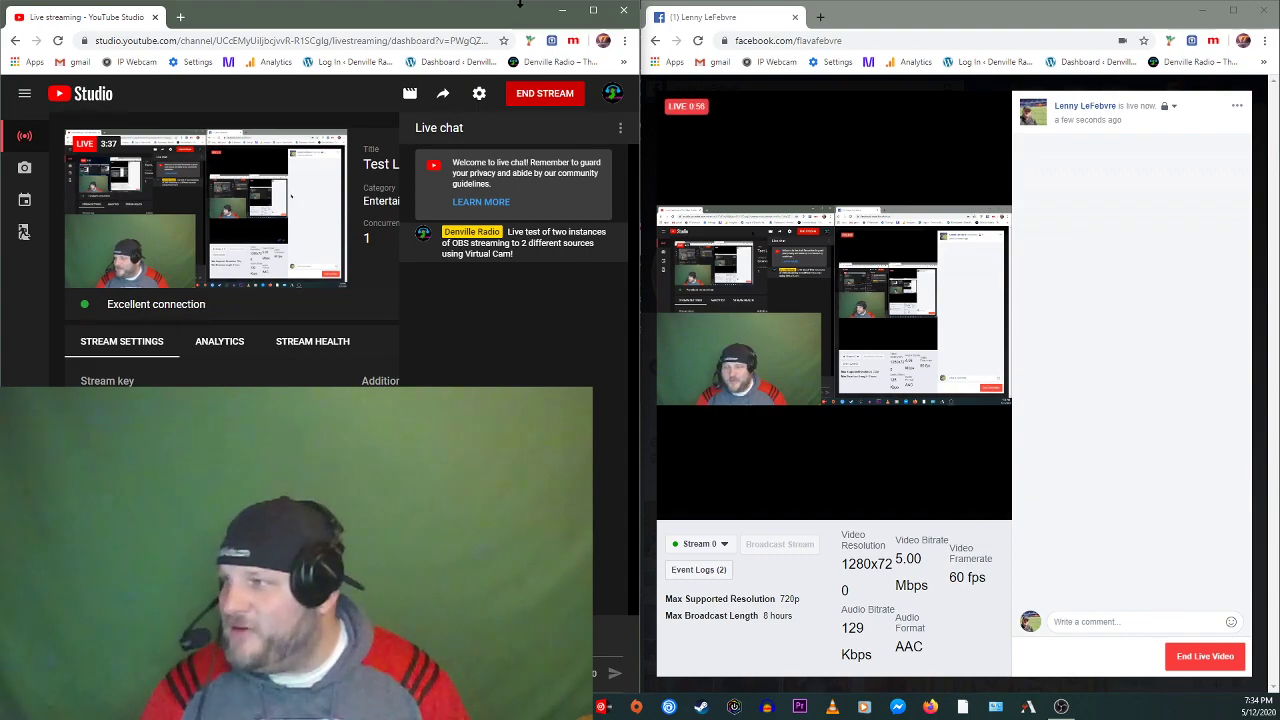
pyautogui.click(562, 10)
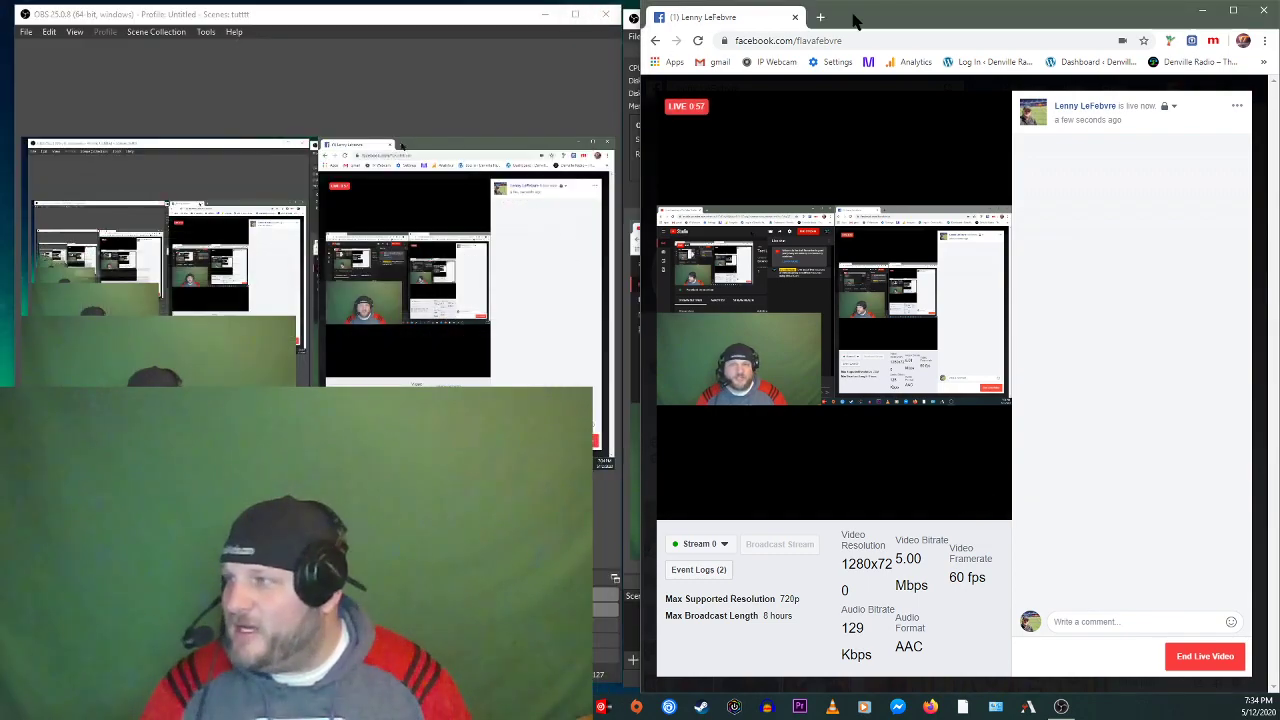
# - Minimize the Facebook window and stop the Multi1 instance's stream, resetting its timer to 00:00:00
pyautogui.click(1202, 11)
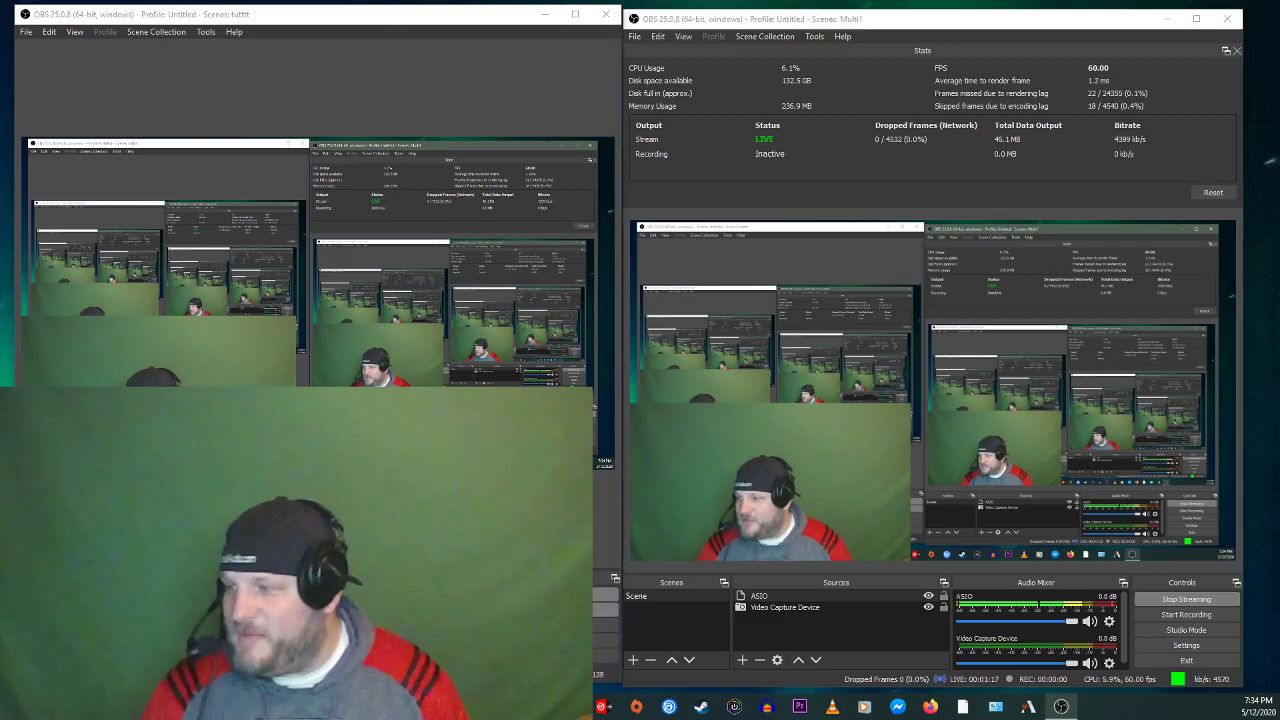
pyautogui.click(1218, 599)
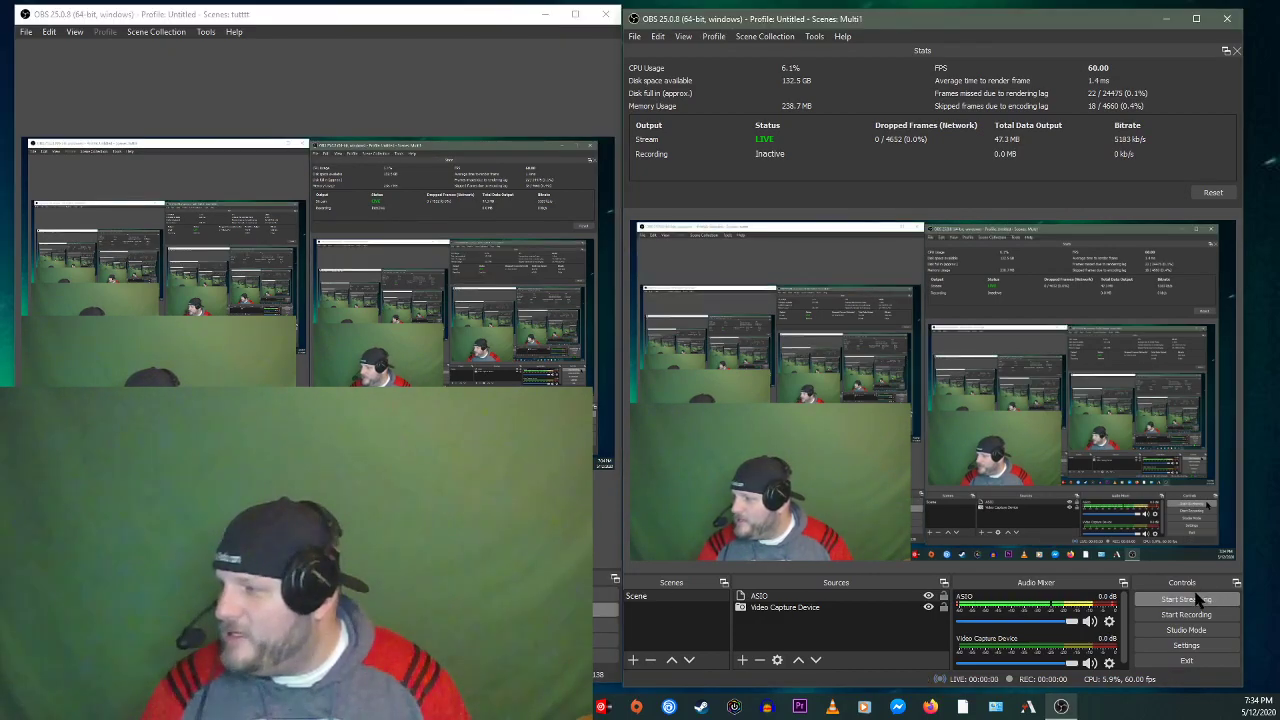